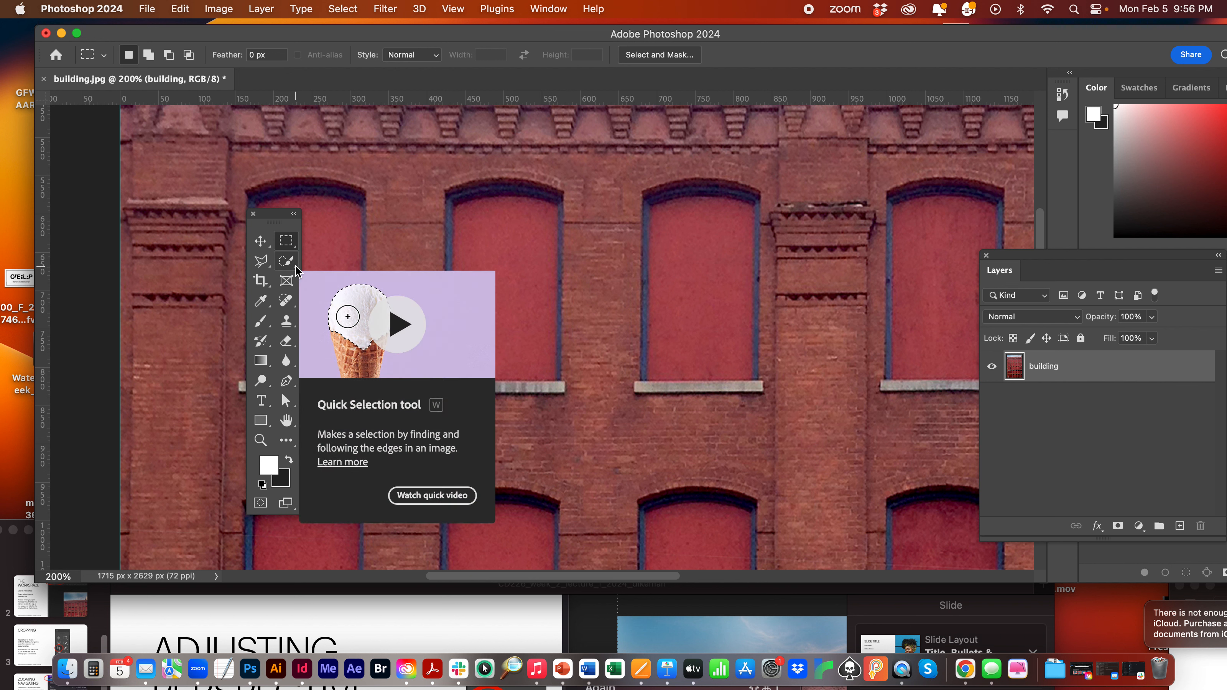
left_click(286, 260)
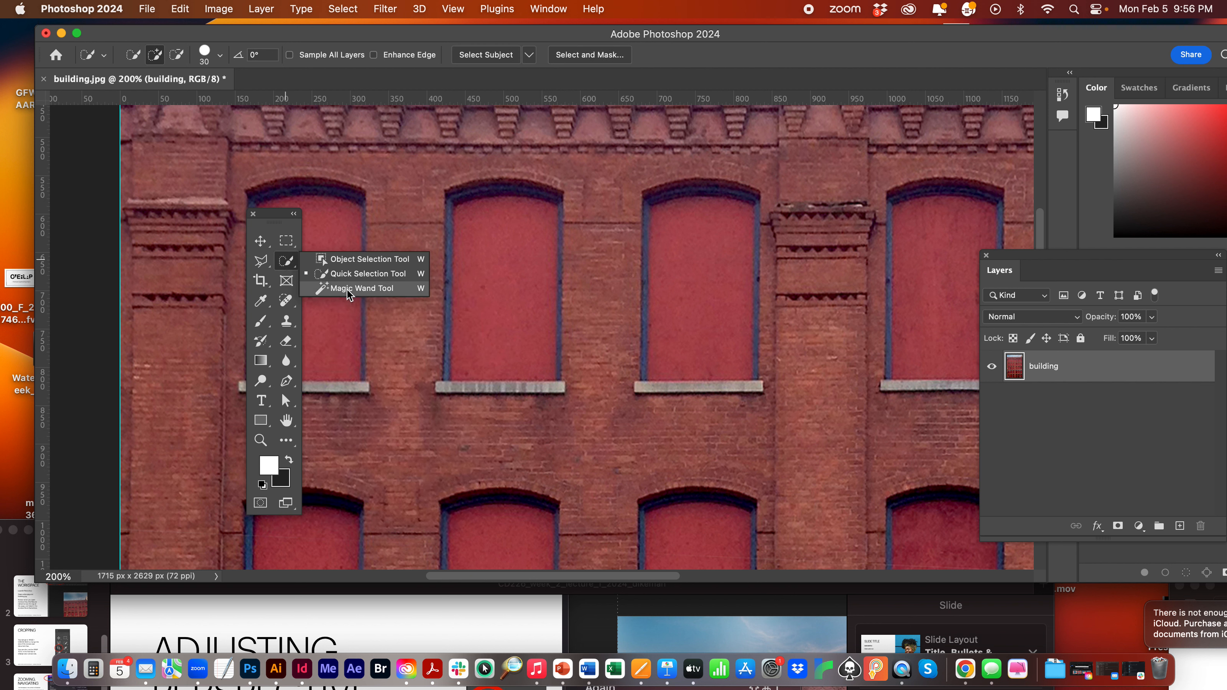
left_click(285, 241)
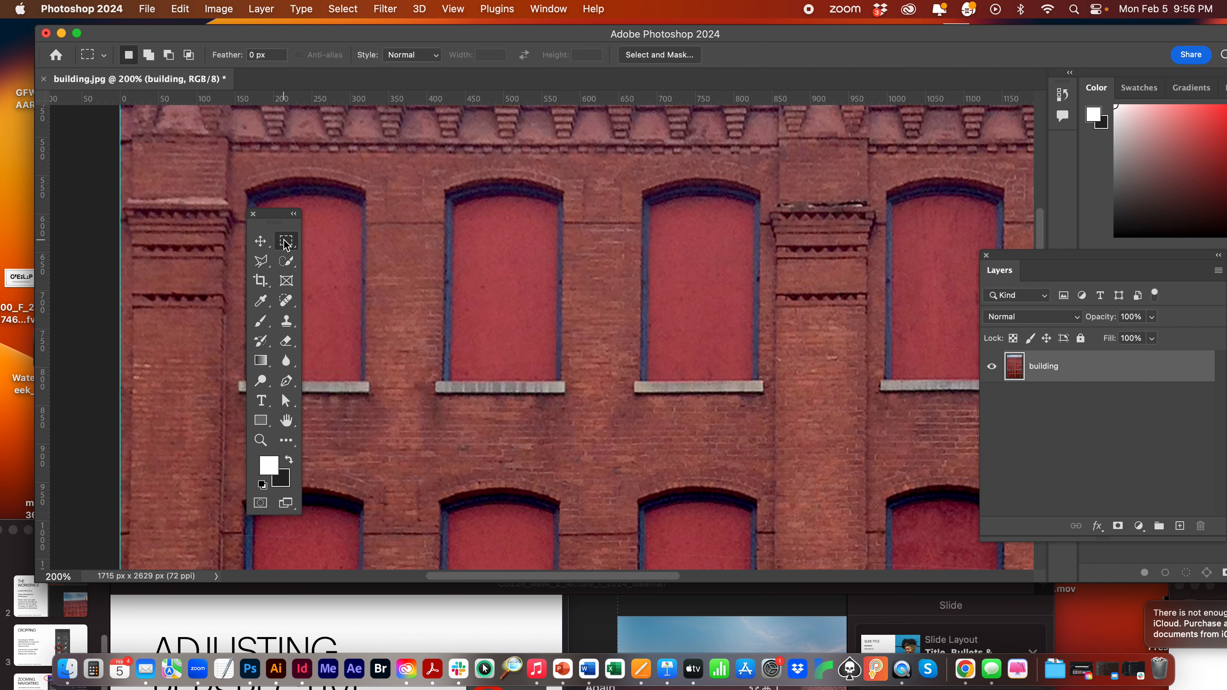
left_click(286, 243)
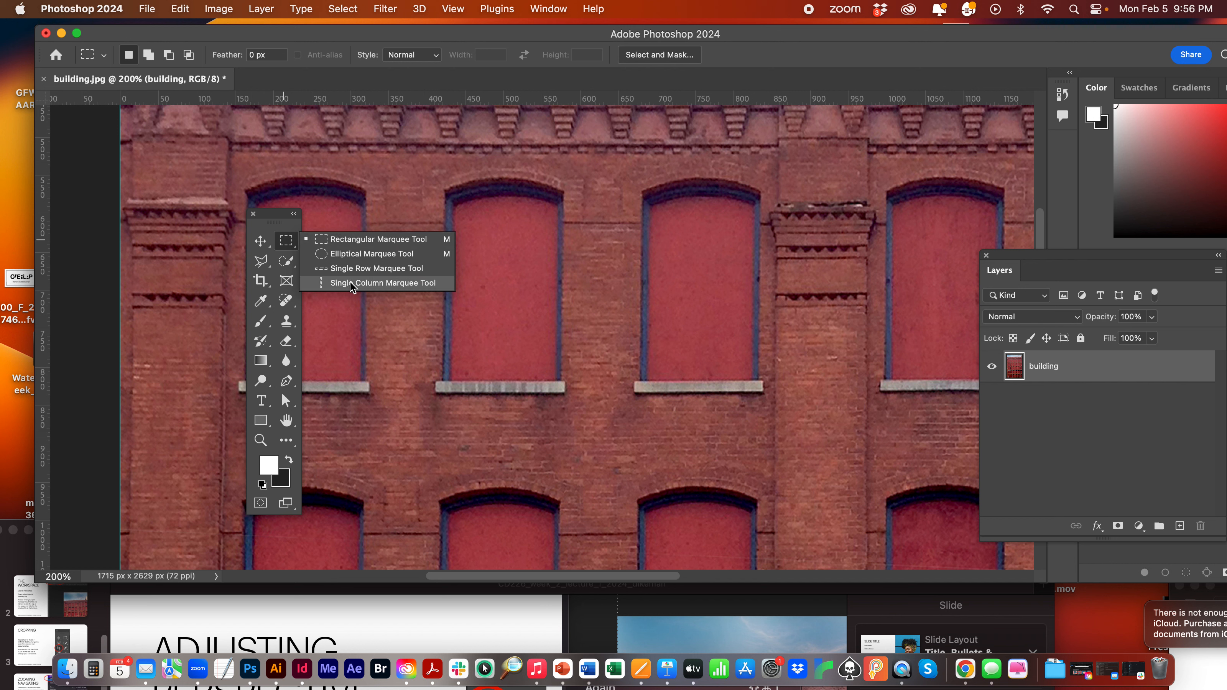
left_click(286, 262)
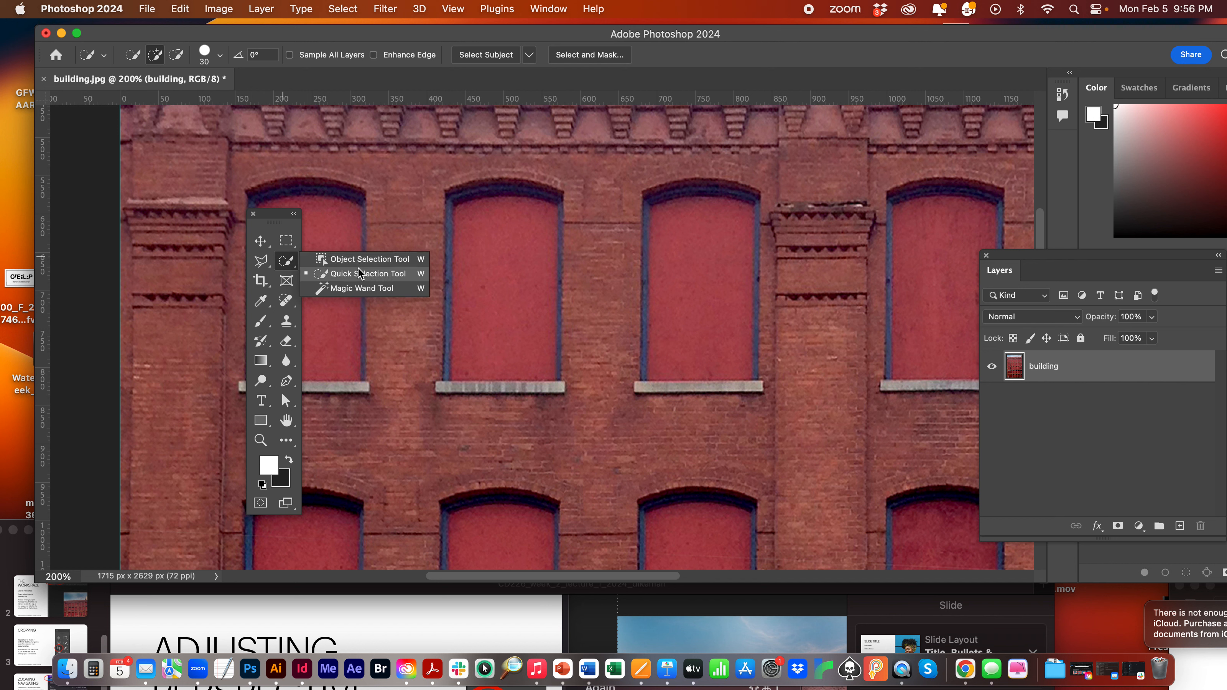
left_click(261, 261)
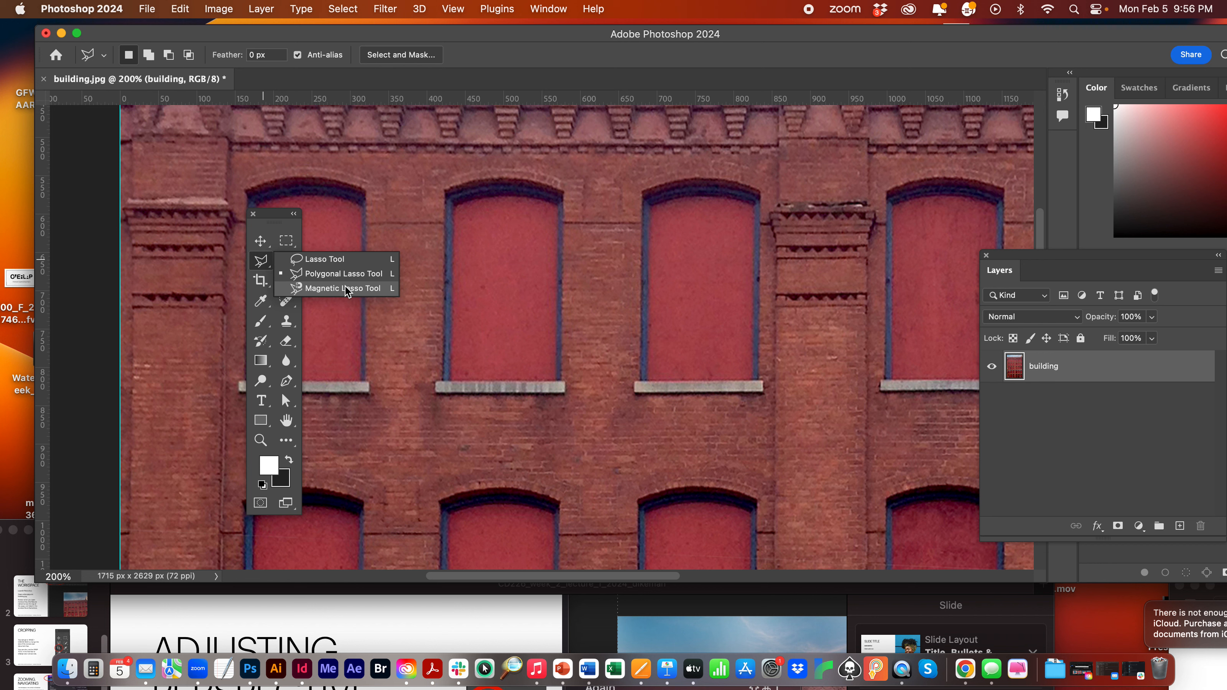
left_click(257, 262)
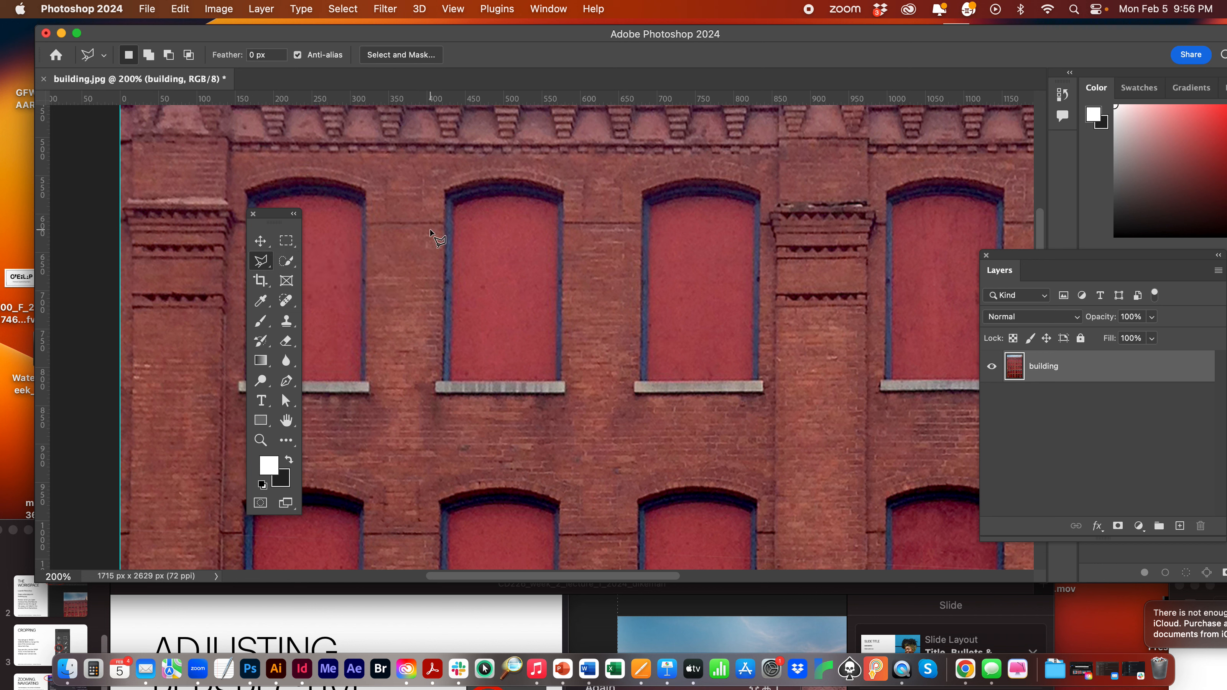
- Select a rectangular area covering most of the red panel in the second upper window with the Rectangular Marquee and delete it
left_click(287, 241)
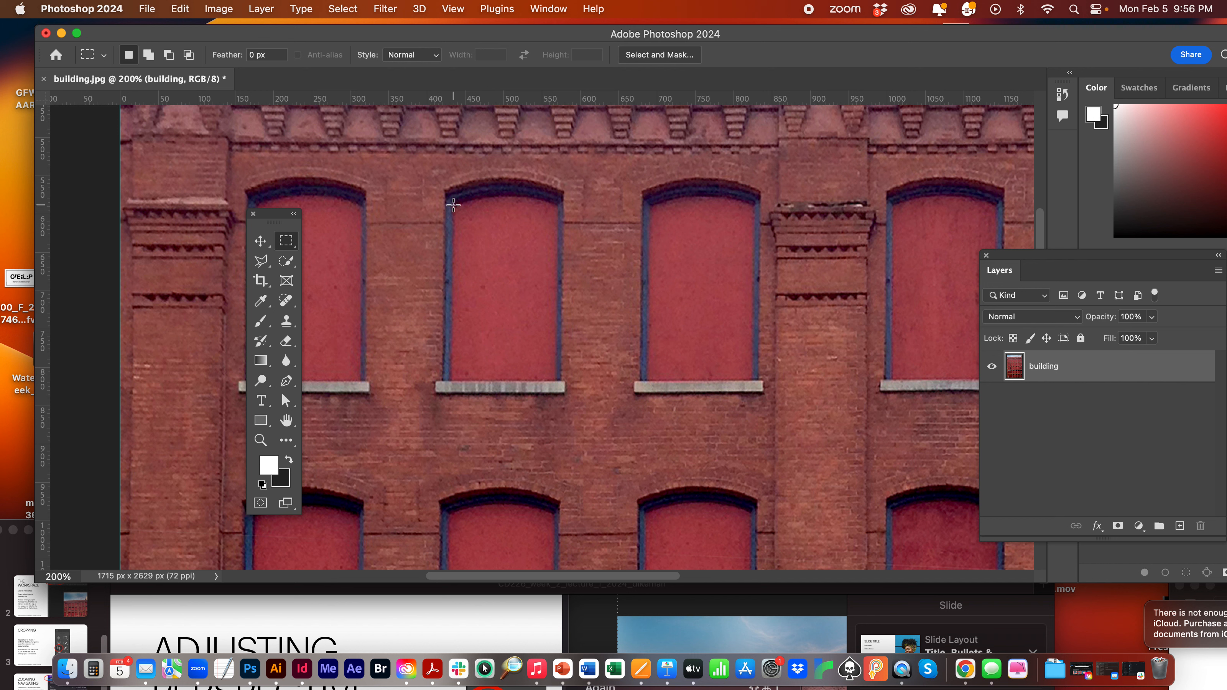
left_click_drag(453, 205, 556, 381)
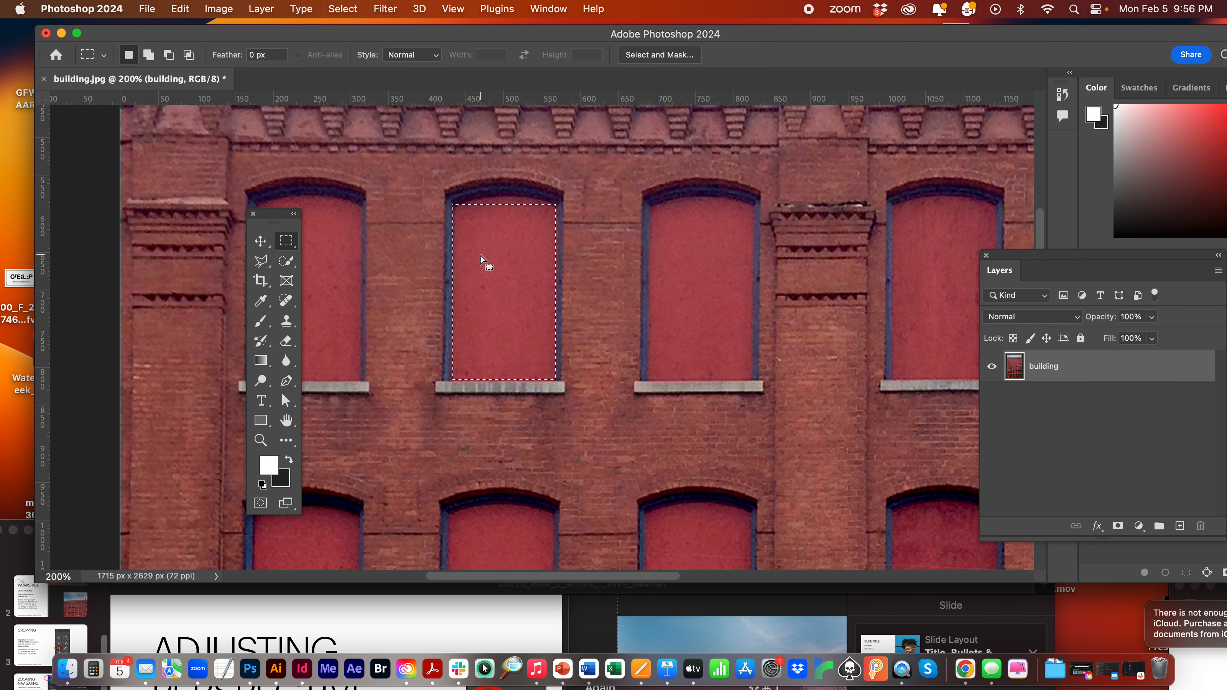
key("Delete")
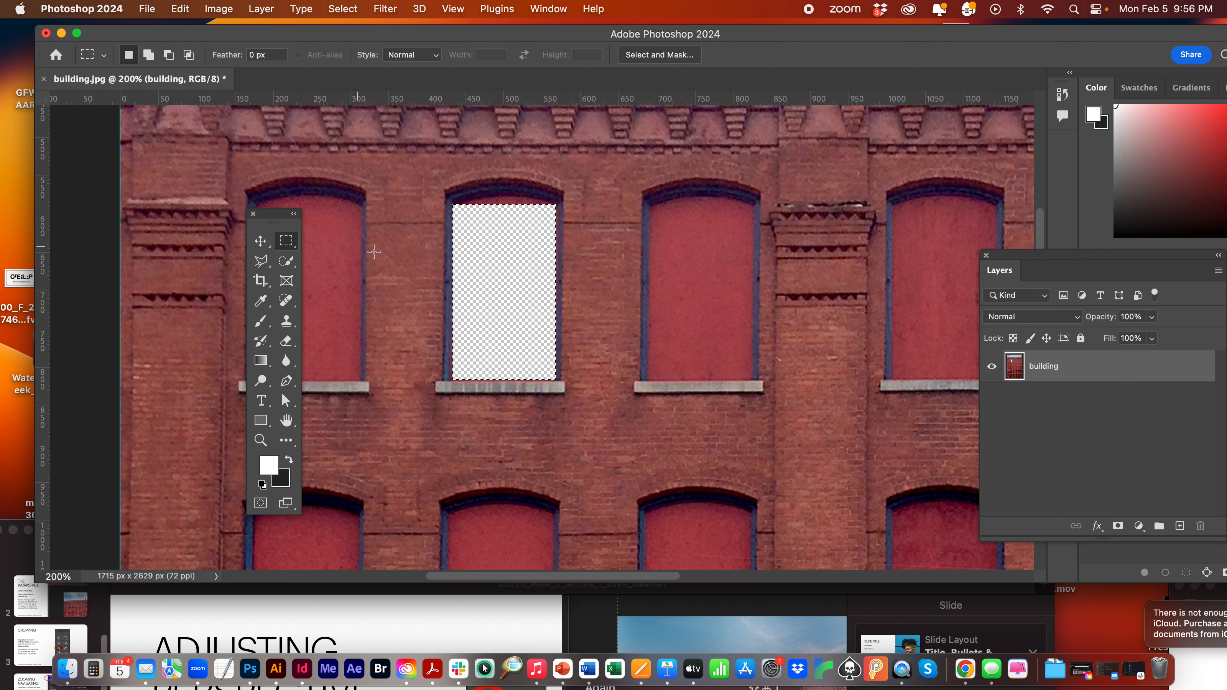
- Draw trial rectangular selections inside the third upper window's red panel and deselect them
left_click_drag(650, 206, 696, 258)
left_click(343, 8)
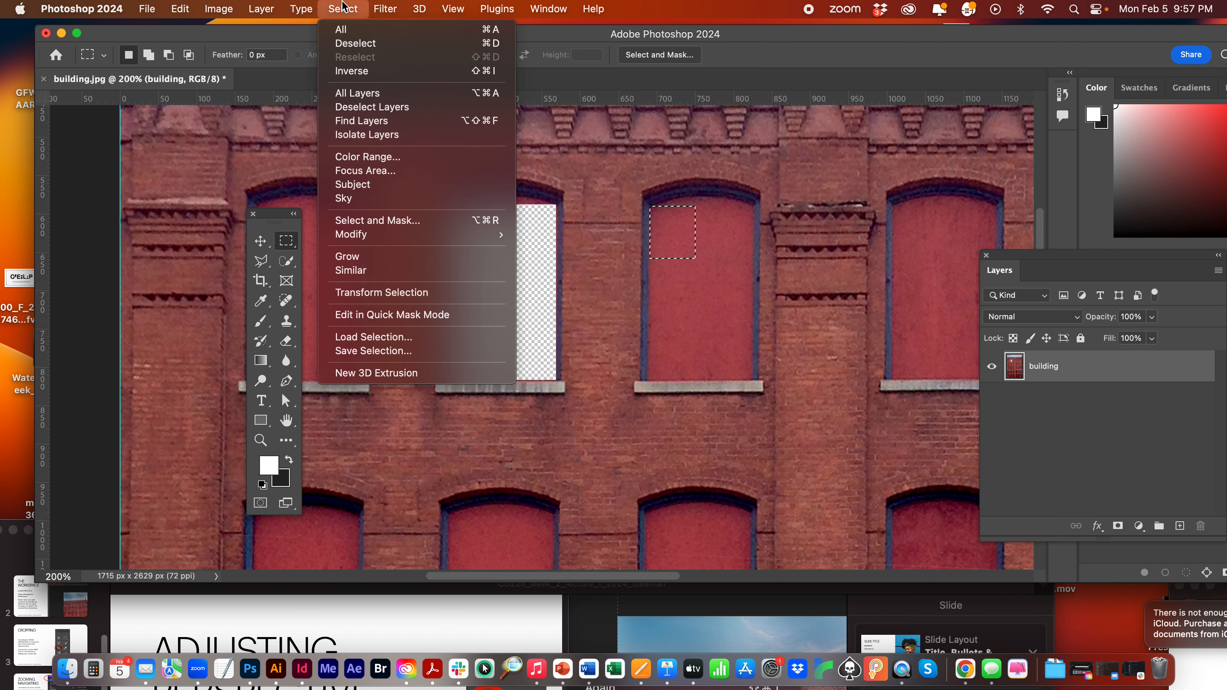
left_click(354, 44)
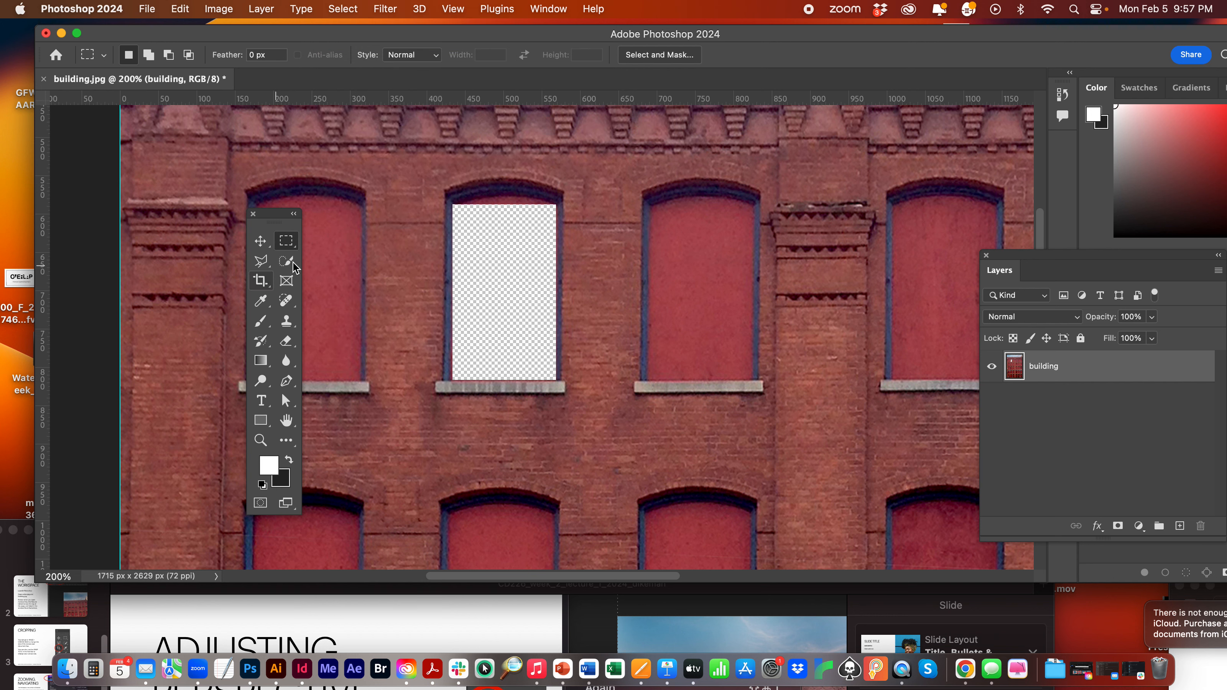
left_click_drag(668, 233, 730, 333)
left_click(405, 356)
left_click(342, 9)
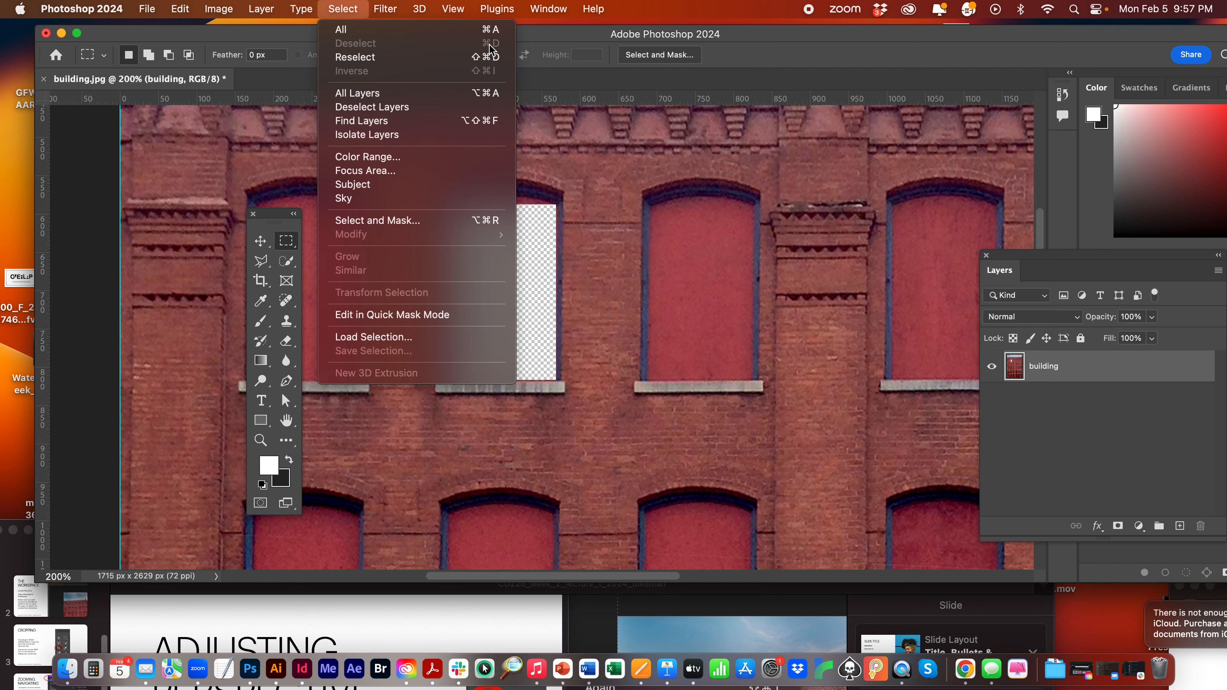
left_click(699, 253)
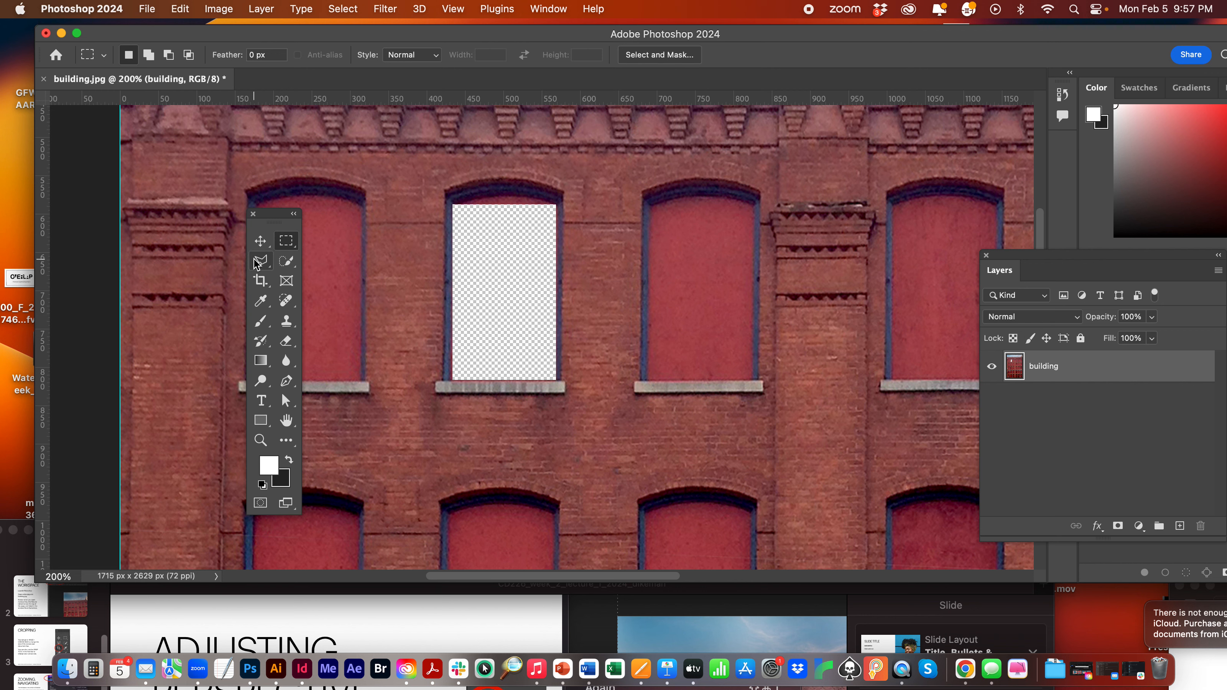
- Zoom in to 400% on the second window's transparent opening and frame it from arch to sill
left_click(259, 440)
left_click(473, 197)
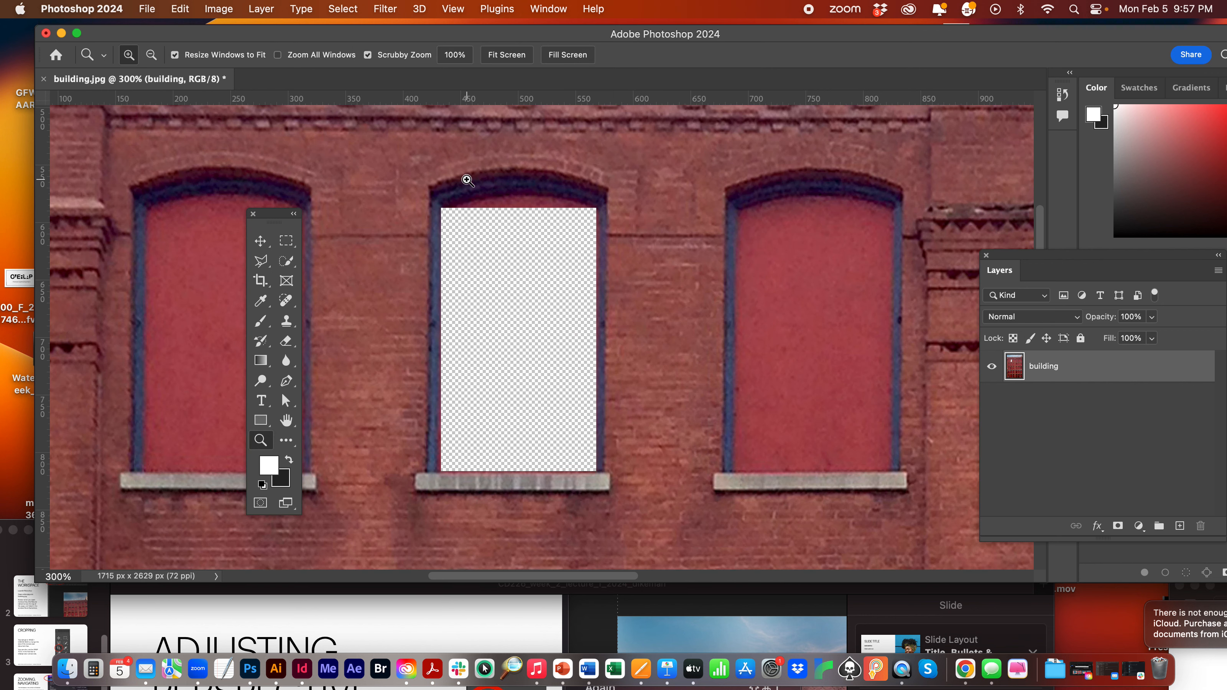
left_click(467, 180)
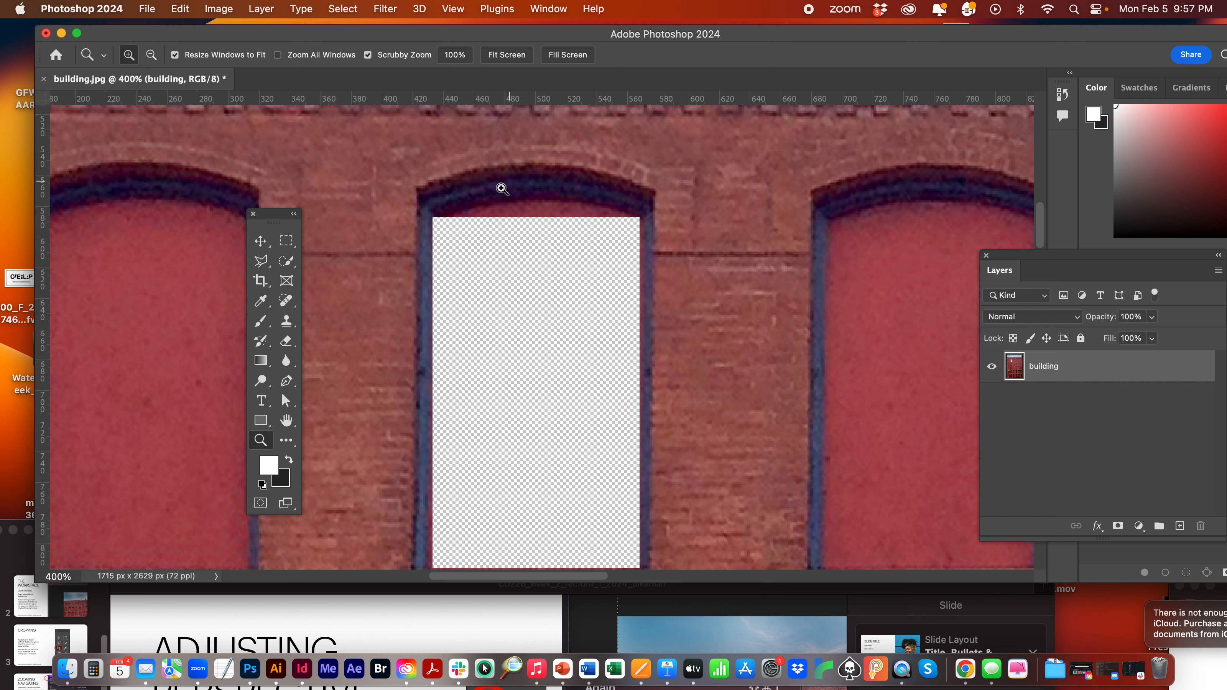
left_click_drag(515, 195, 516, 197)
left_click(516, 197)
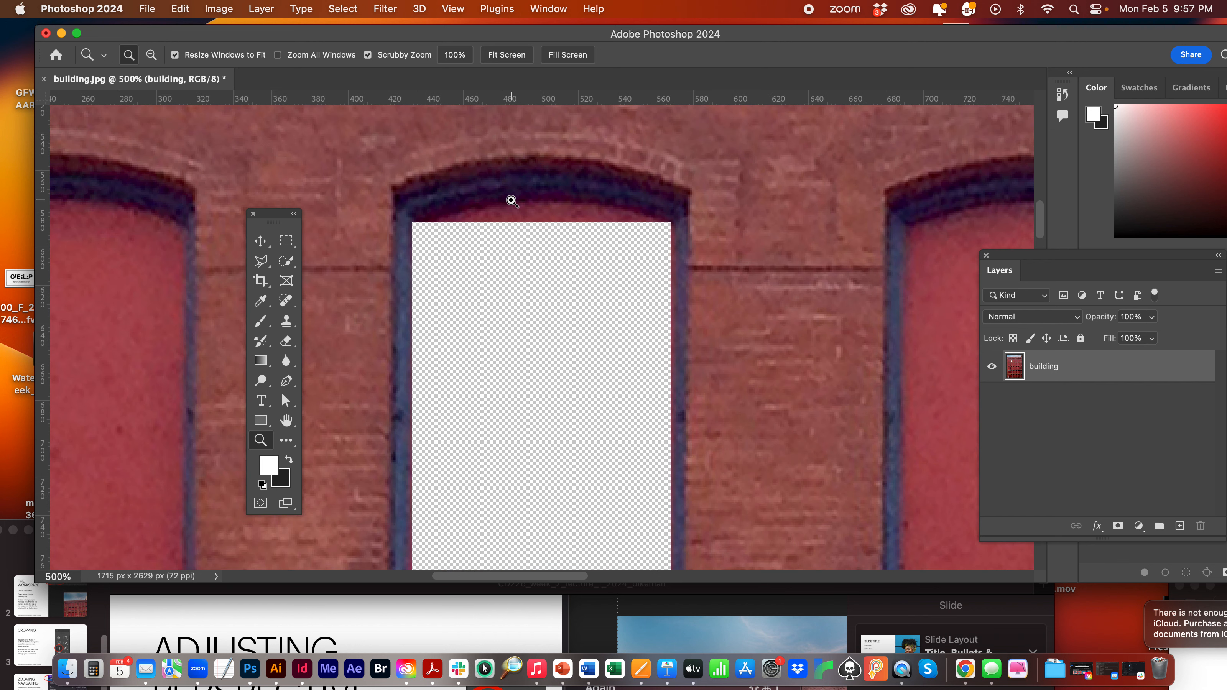
left_click(538, 201, "alt")
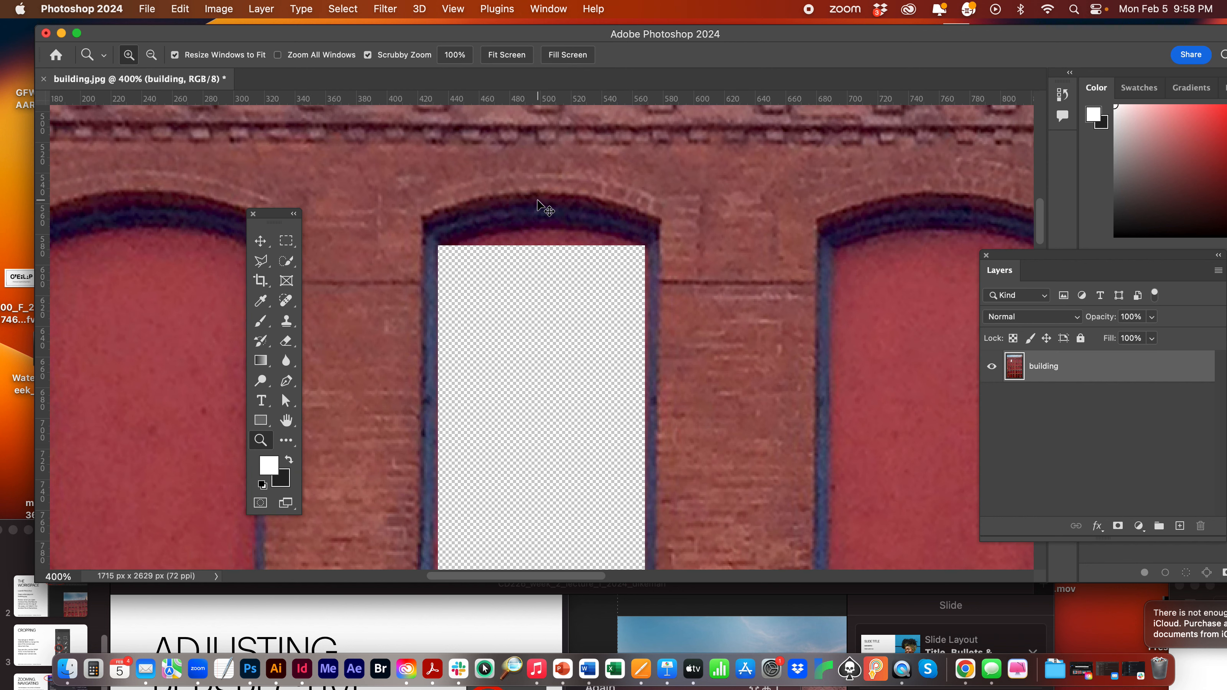
left_click(537, 201)
left_click(537, 200)
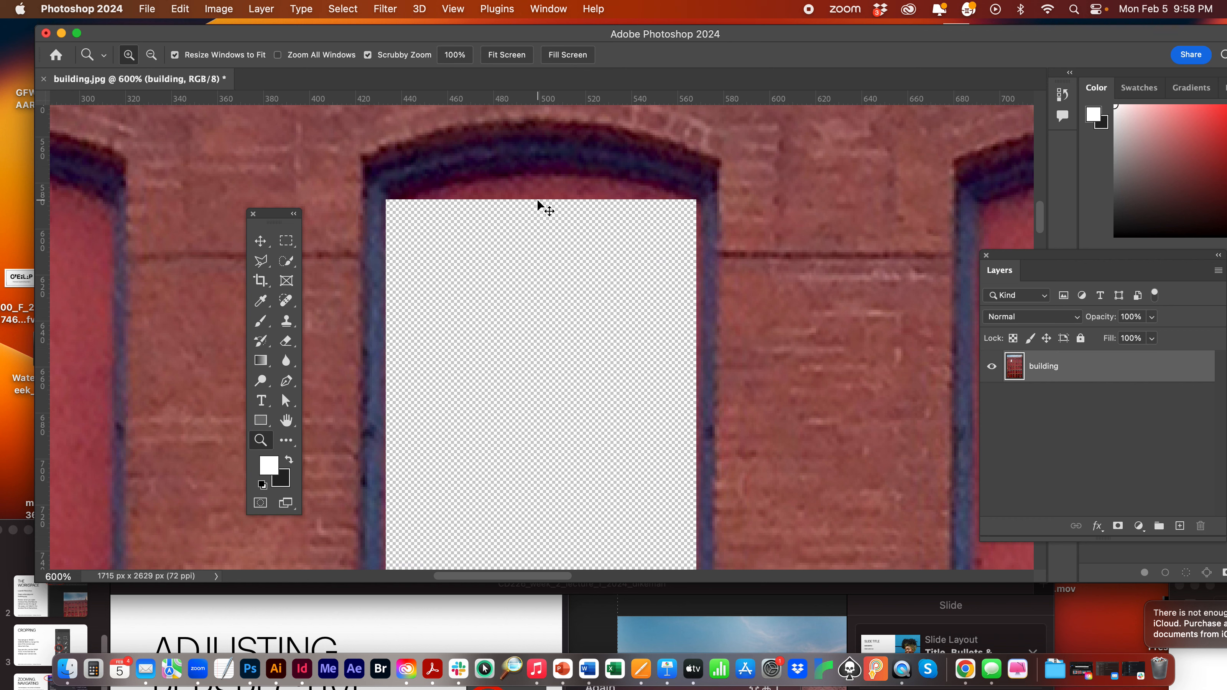
left_click(537, 200, "alt")
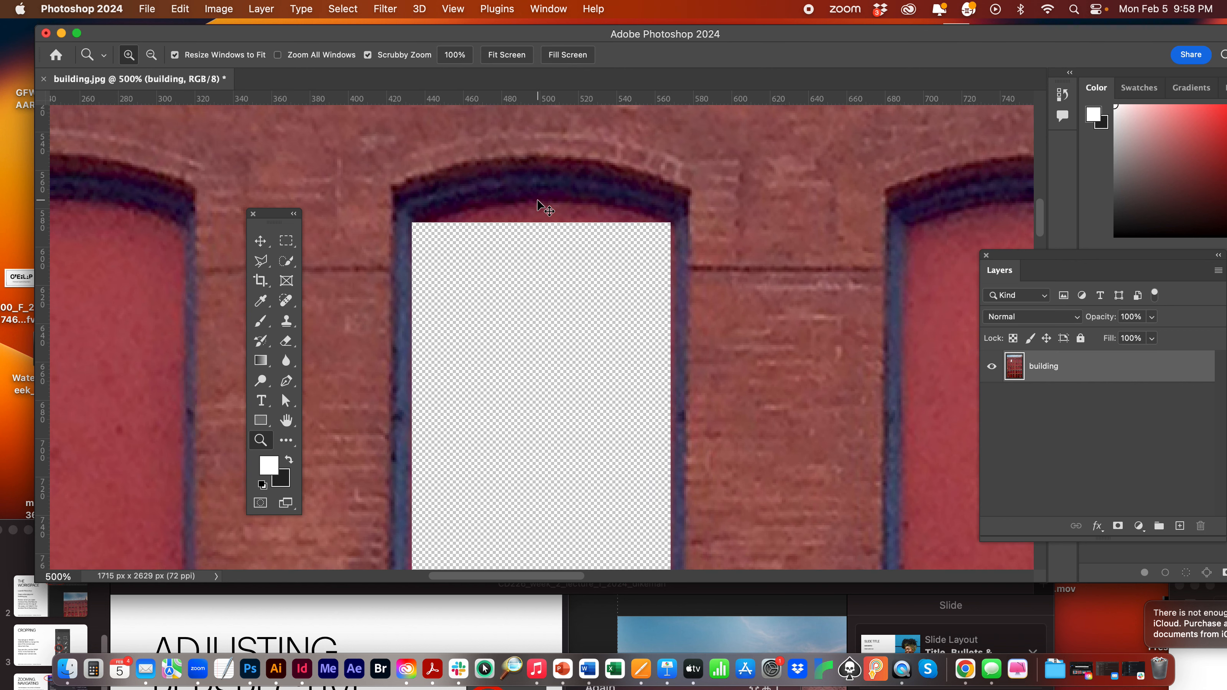
left_click(538, 200, "alt")
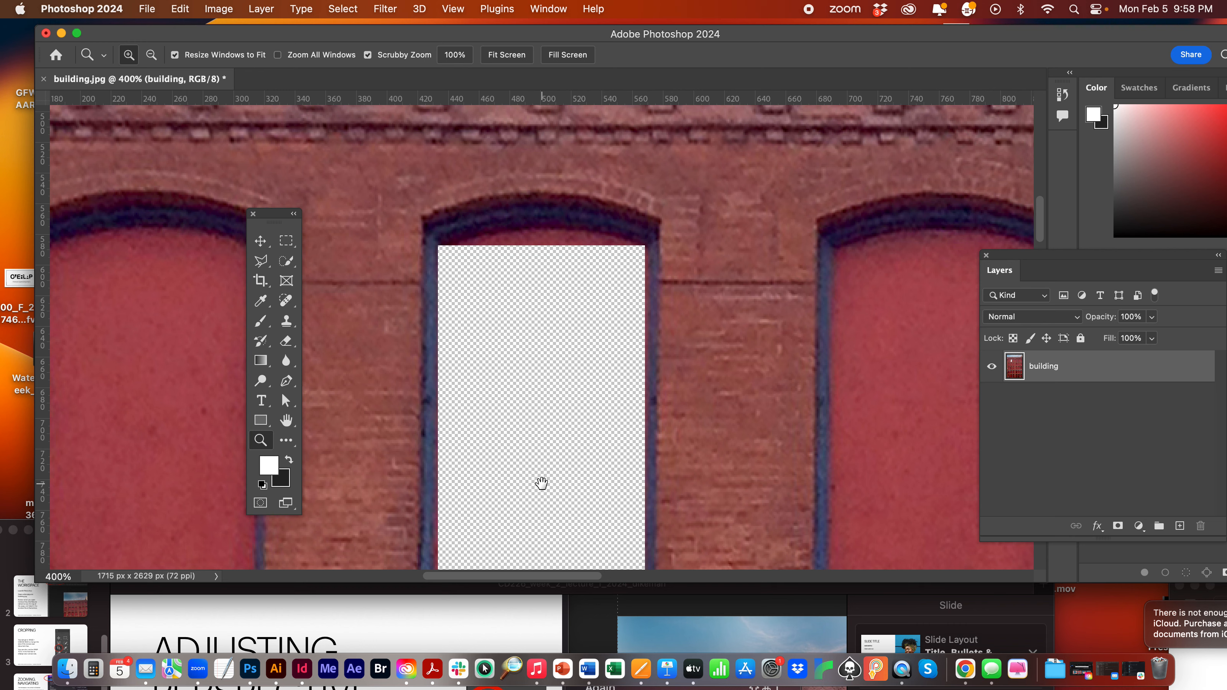
left_click_drag(540, 484, 542, 406)
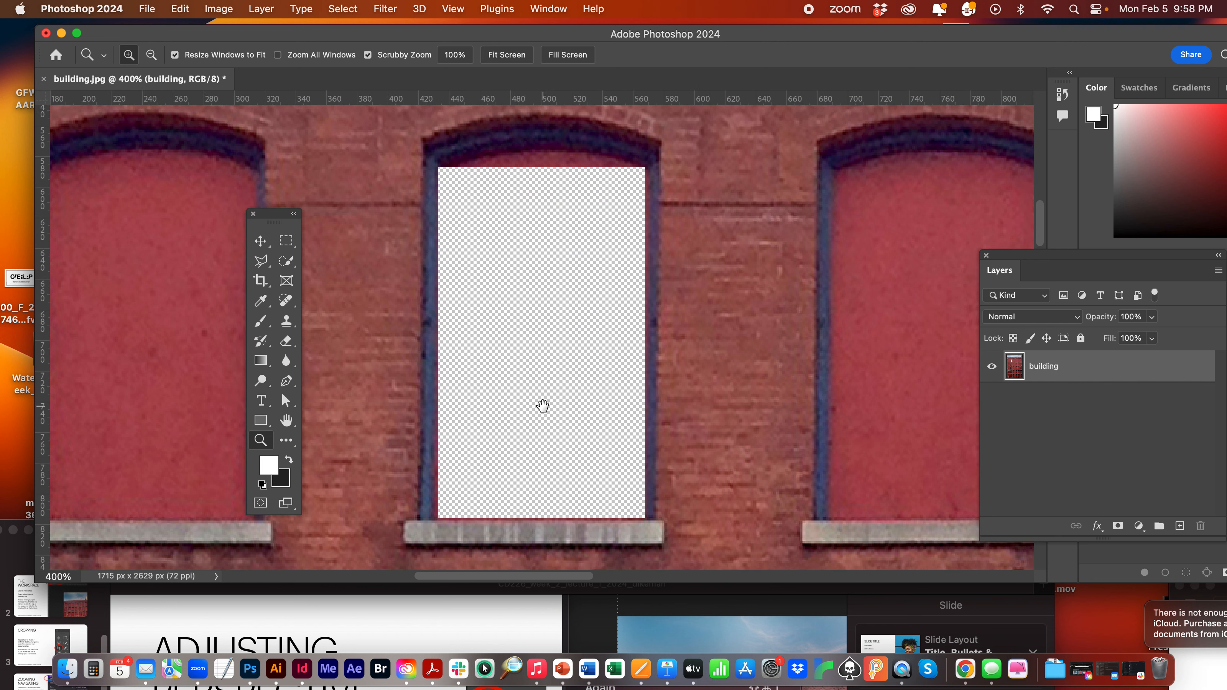
- Try deleting the red strip under the second window's arch with a freehand Lasso selection, and undo the deletion
left_click(260, 262)
left_click(255, 258)
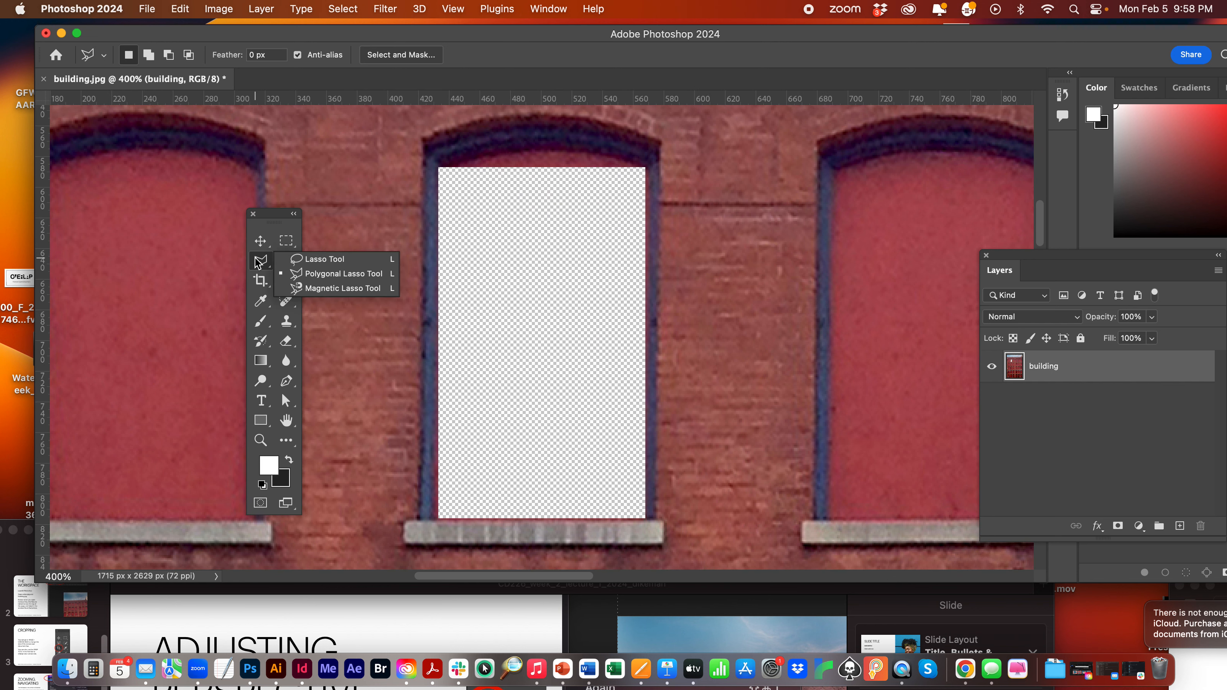
left_click(350, 259)
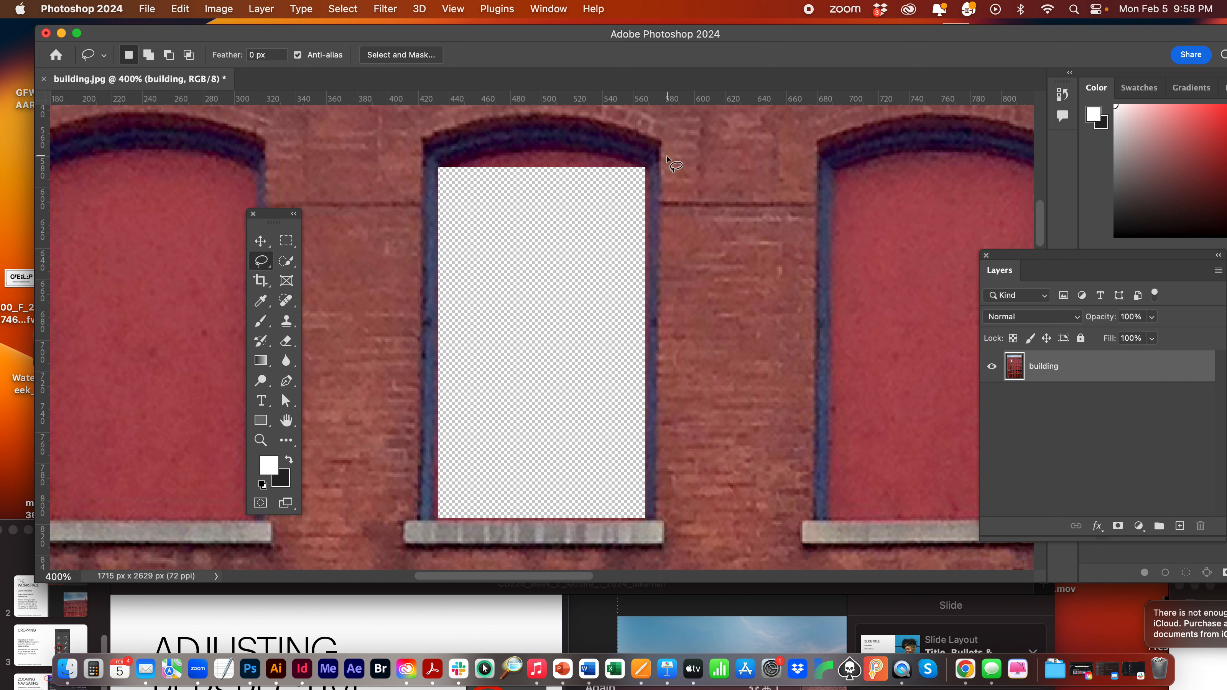
mouse_move(640, 169)
left_mouse_down()
mouse_move(530, 148)
mouse_move(438, 169)
mouse_move(545, 208)
mouse_move(643, 170)
left_mouse_up()
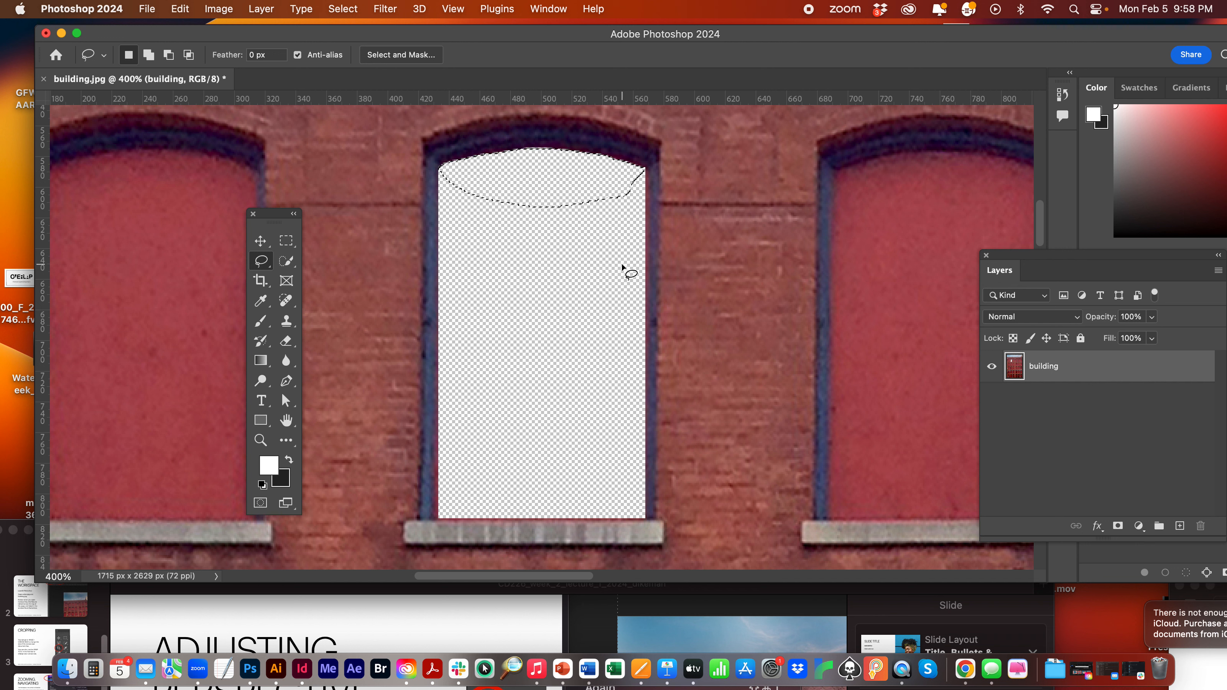
key("super+d")
key("super+z")
key("super+z")
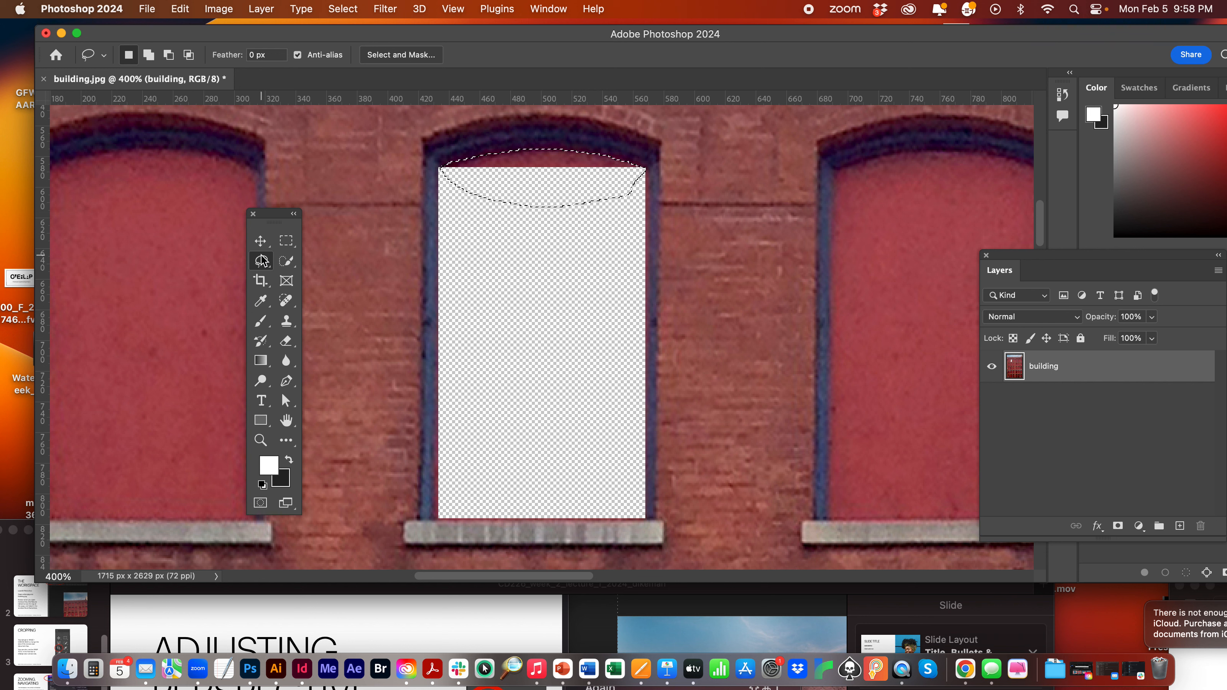
- Outline the red strip under the second window's arch with the Polygonal Lasso, delete it and deselect
left_click_drag(257, 264, 342, 280)
left_click(342, 275)
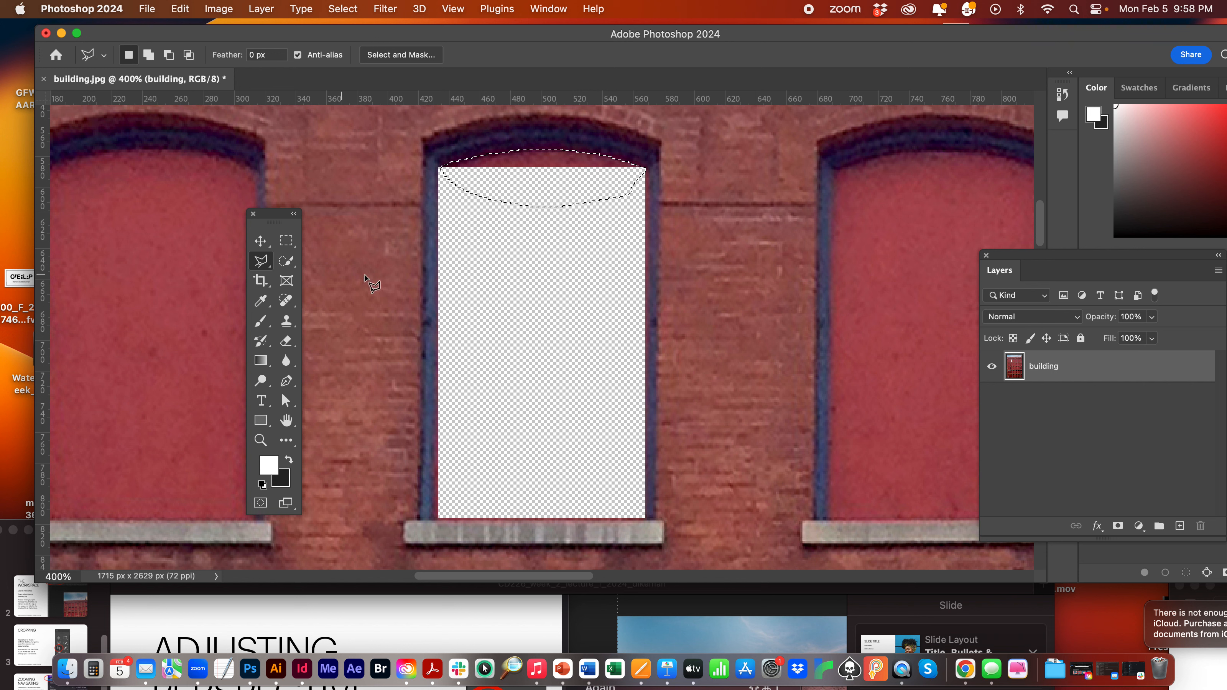
left_click(526, 280)
left_click(537, 153)
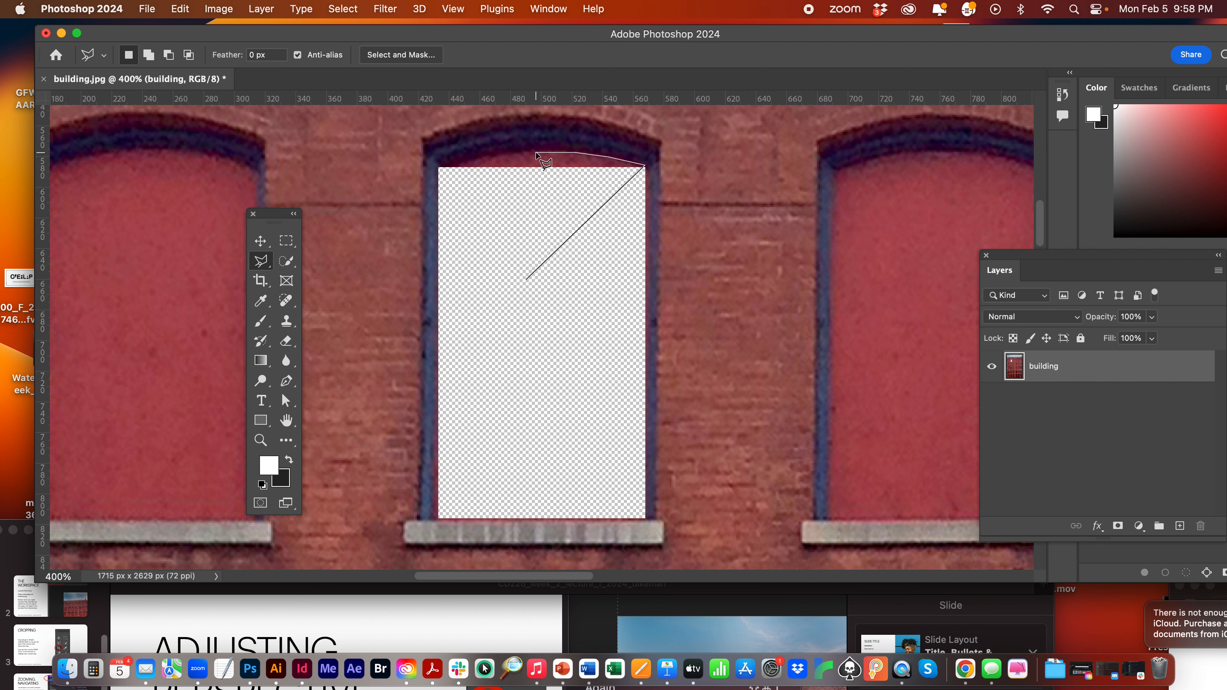
left_click(493, 156)
left_click(439, 168)
left_click(488, 210)
left_click(526, 278)
key("Delete")
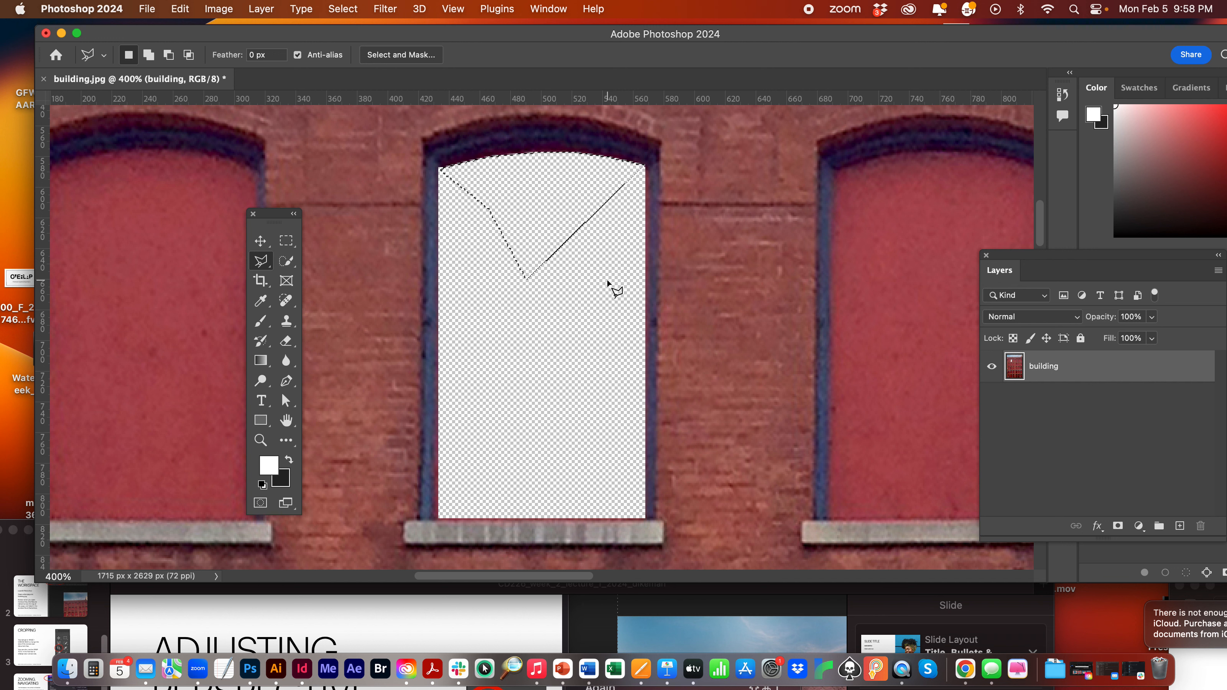
key("super+d")
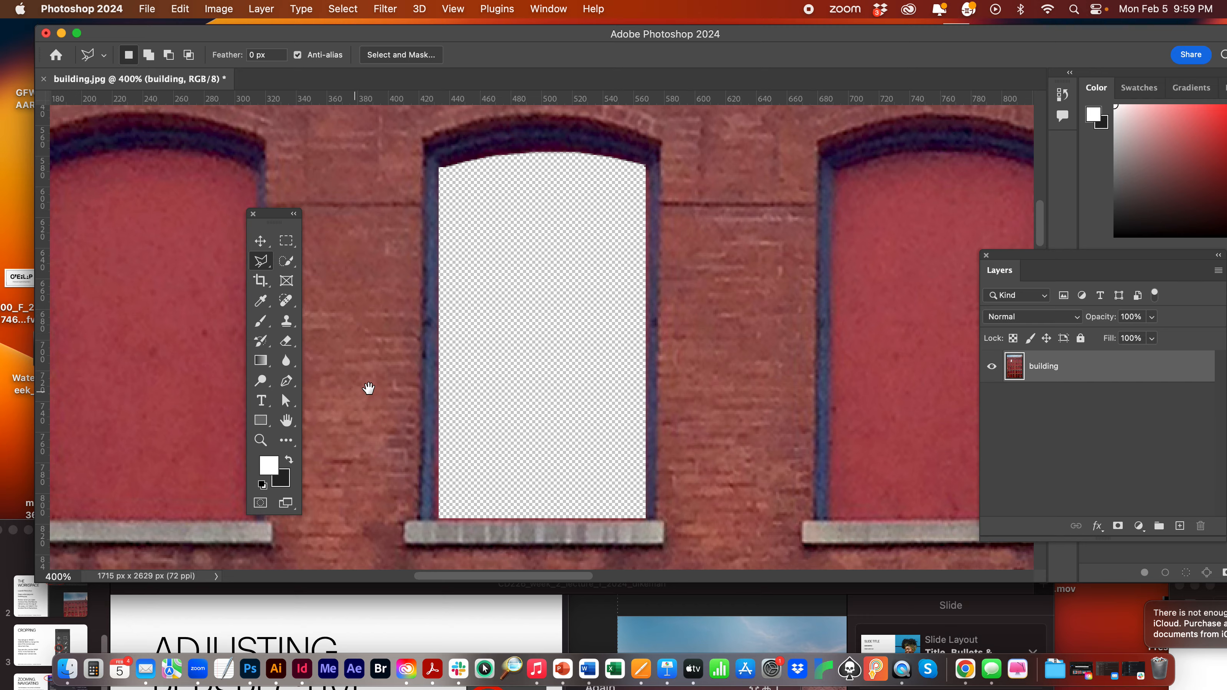
- Trace the red panel of the first window on the far left of the facade with the Magnetic Lasso and delete it
mouse_move(367, 387)
left_mouse_down()
mouse_move(767, 375)
mouse_move(709, 408)
left_mouse_up()
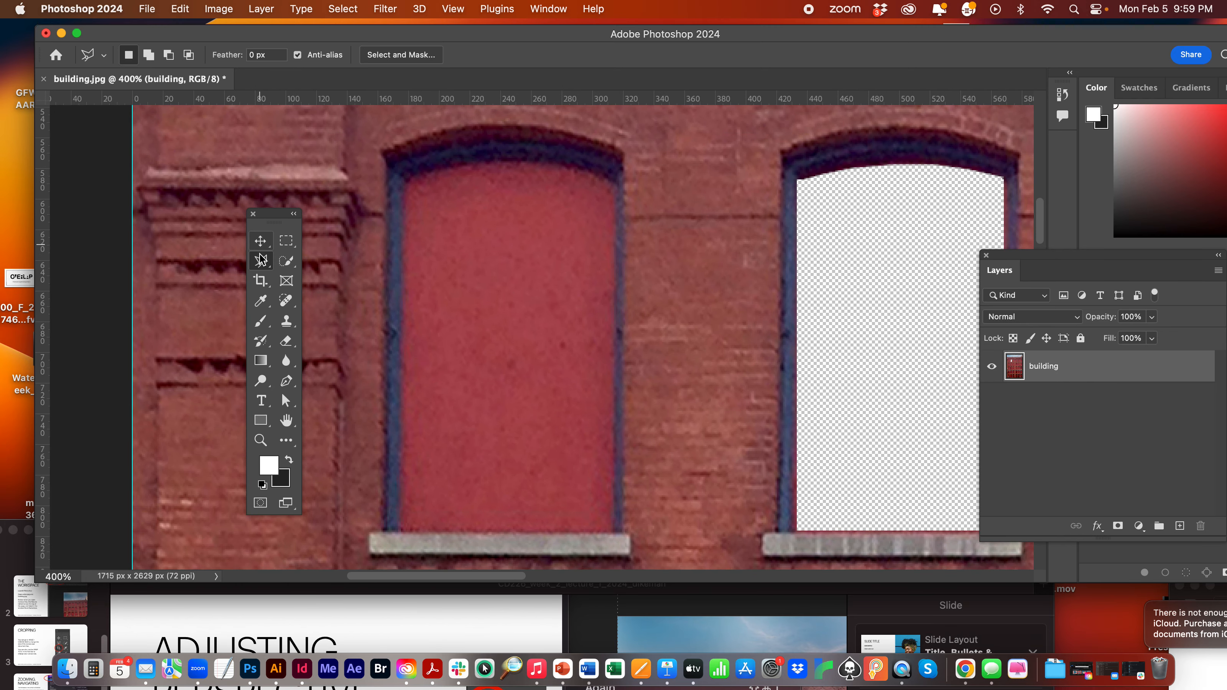
left_click(262, 264)
left_click(336, 289)
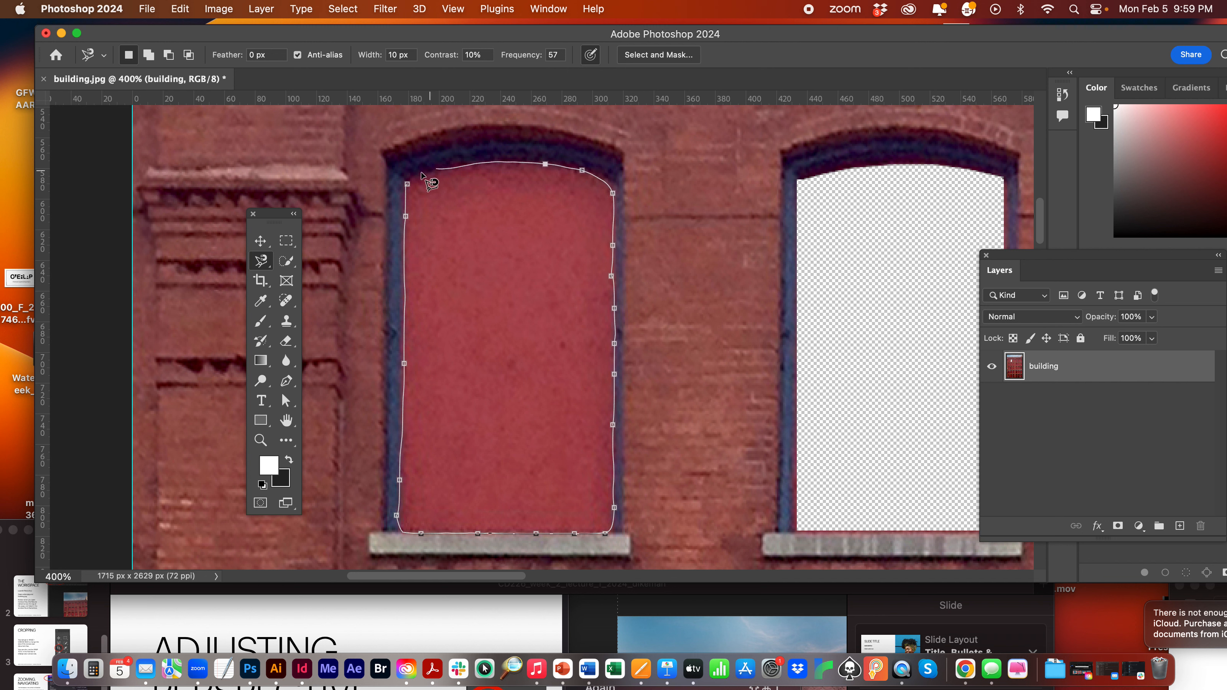
left_click(406, 184)
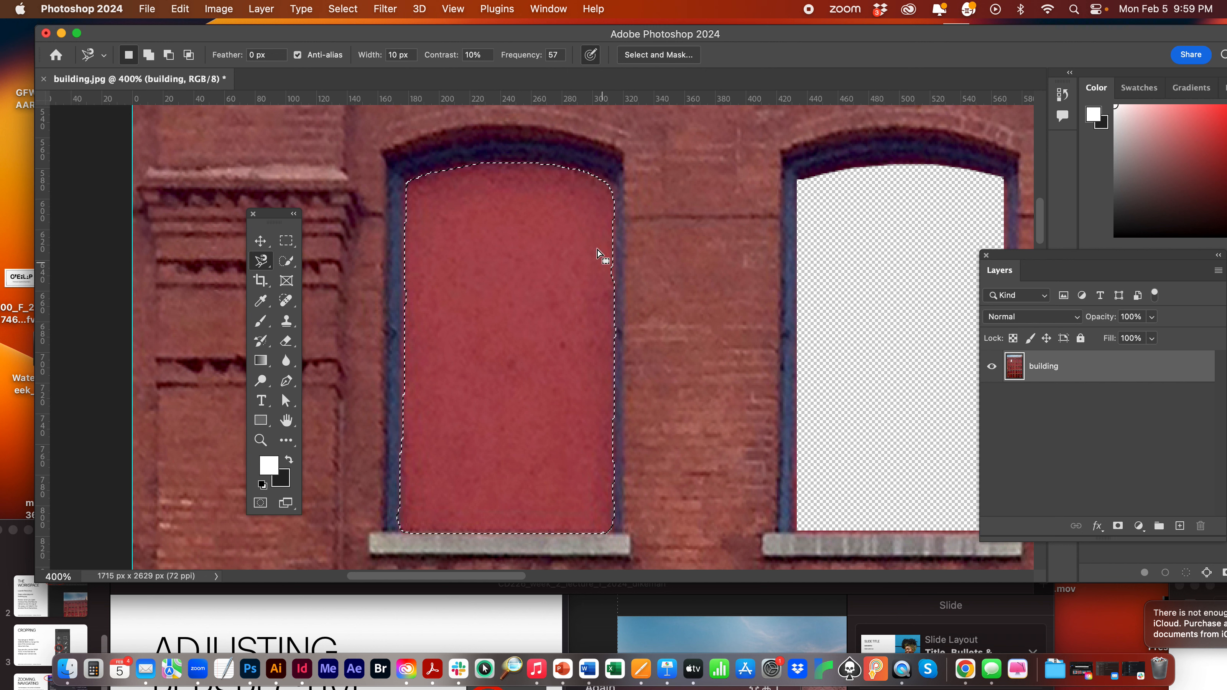
key("Delete")
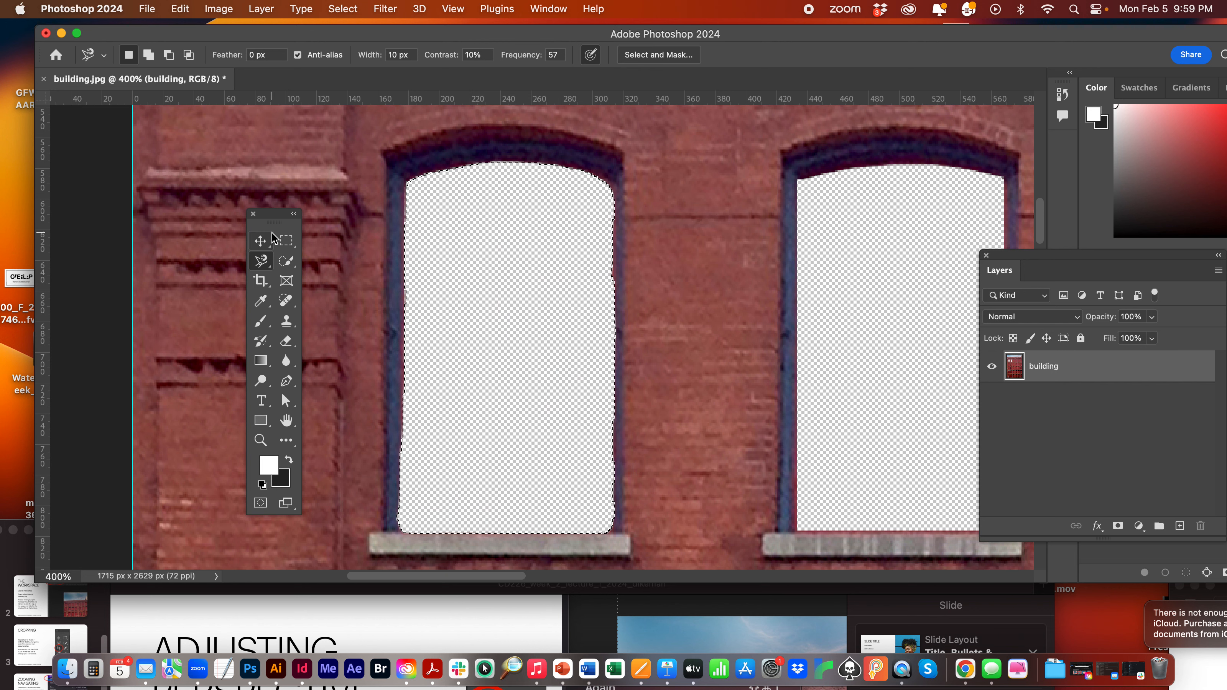
left_click(286, 240)
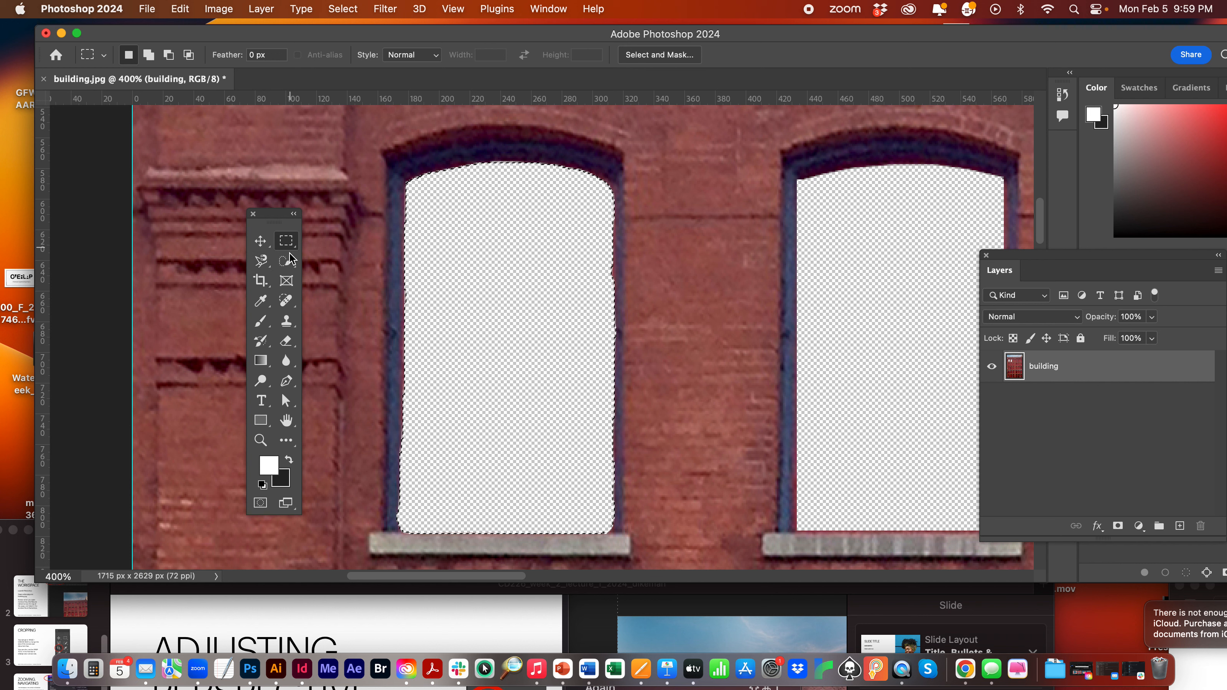
right_click(286, 240)
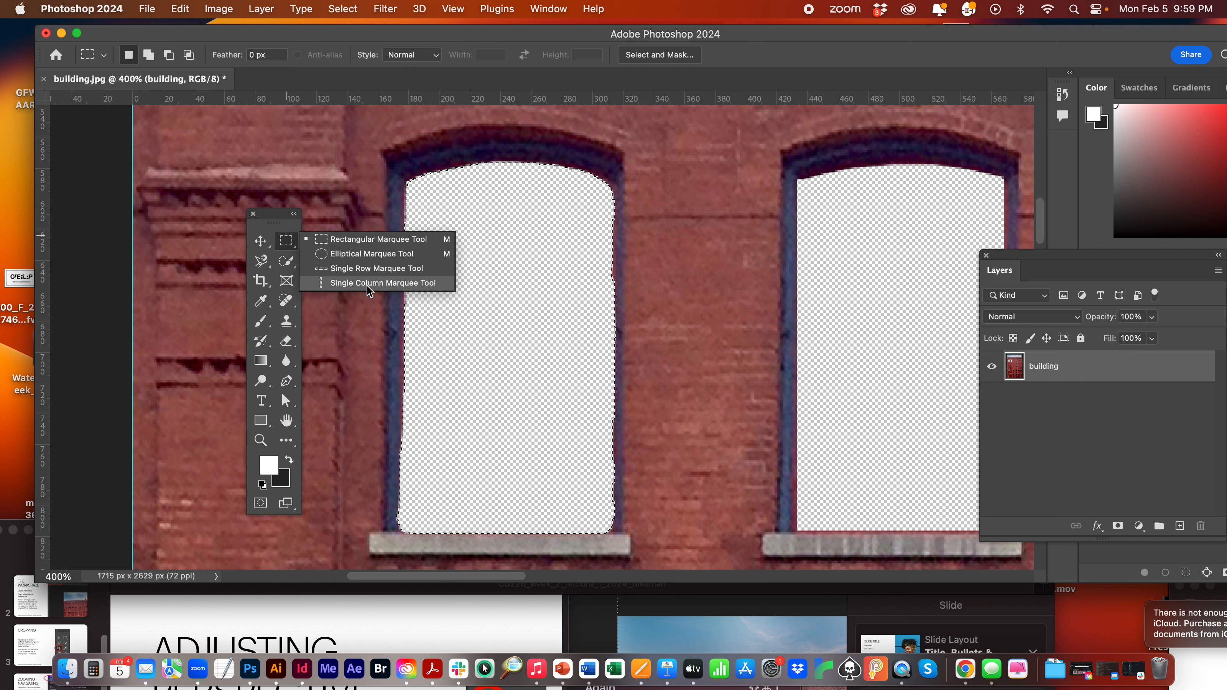
- Try deleting most of the third window's red panel with a Rectangular Marquee selection, leaving strips below the arch and above the sill
key("h")
scroll(773, 323, "right", 10)
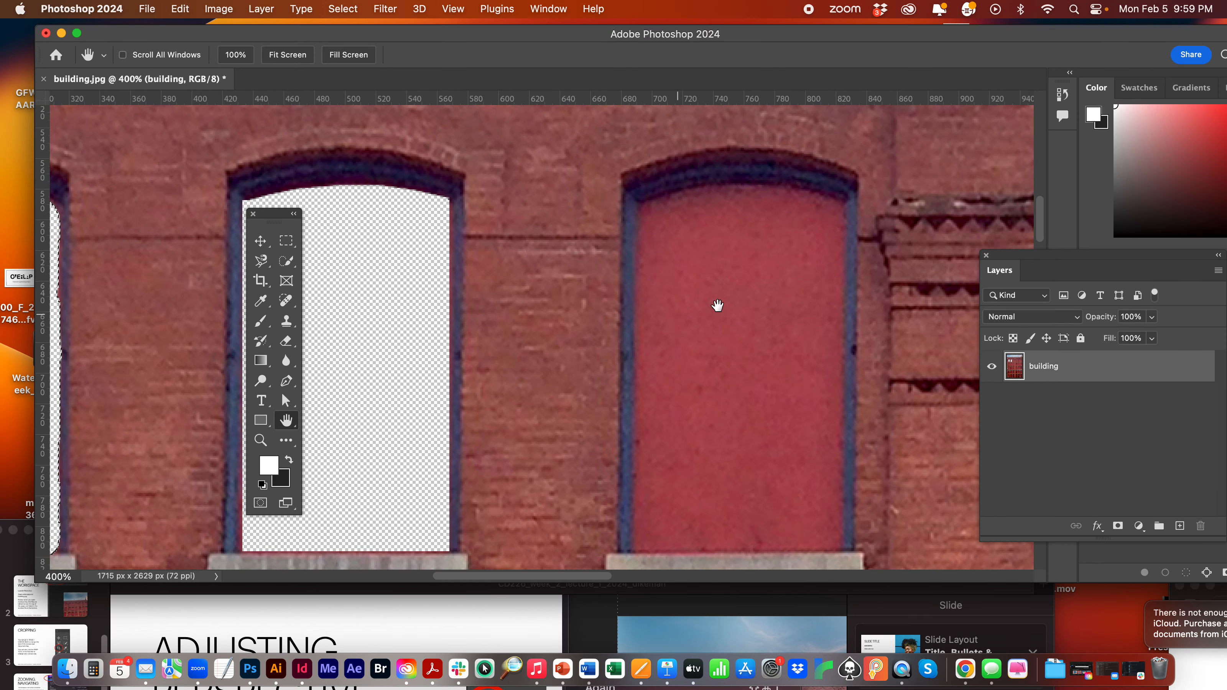
scroll(717, 305, "right", 4)
left_click(286, 242)
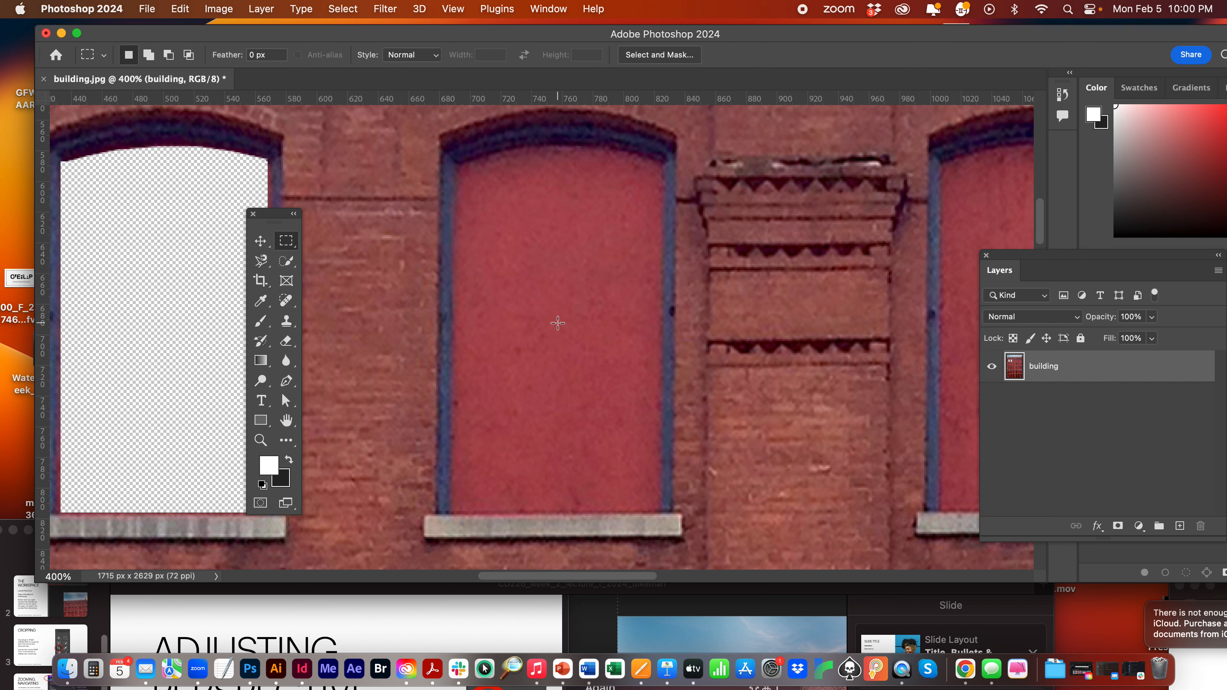
left_click_drag(558, 323, 454, 166)
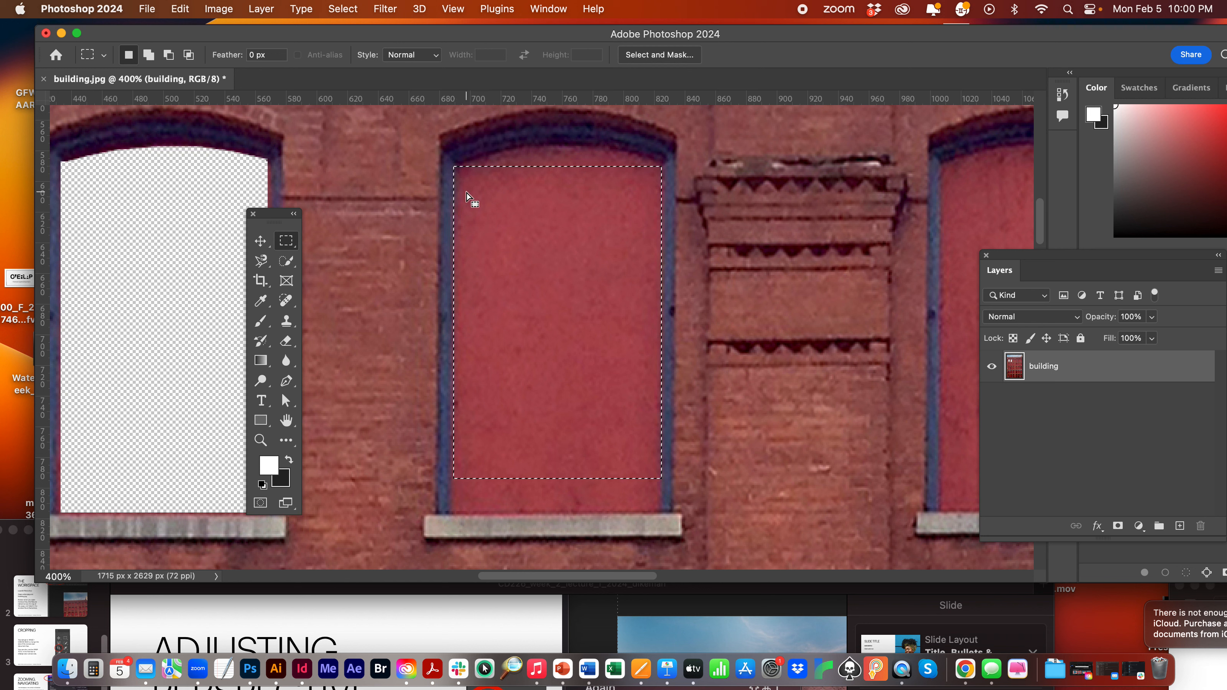
key("Delete")
key("super+d")
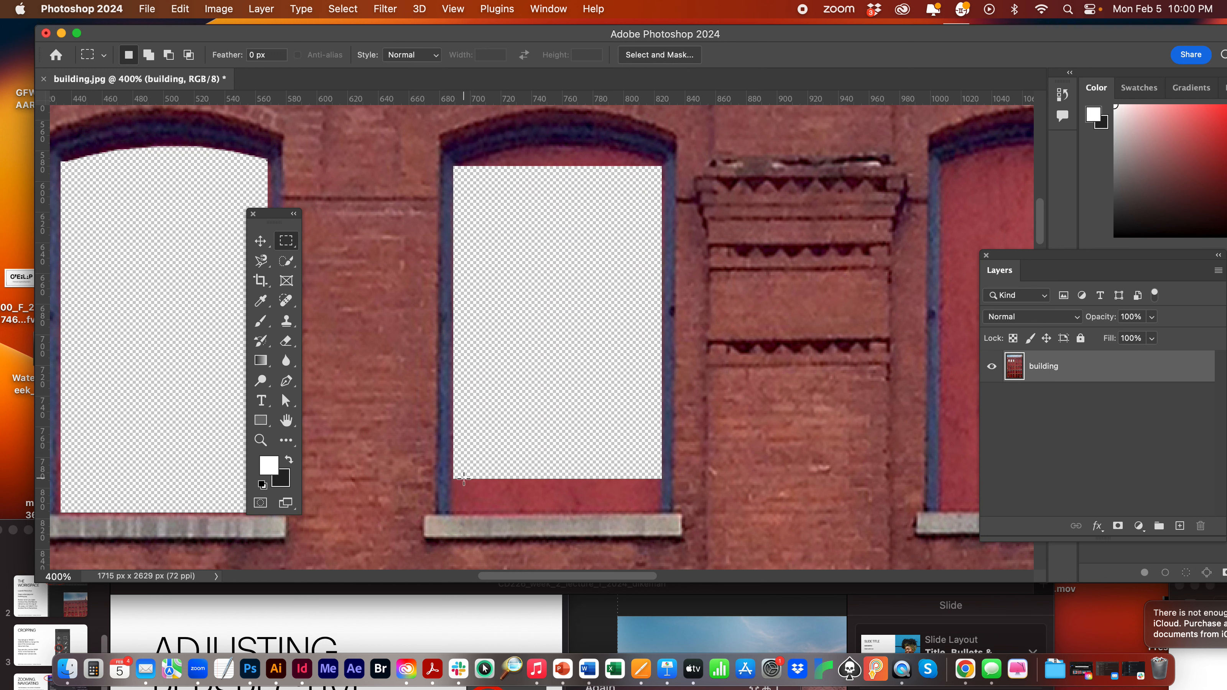
- Try deleting the remaining red strip above the third window's sill with successive Rectangular Marquee selections
left_click_drag(453, 475, 660, 510)
key("Delete")
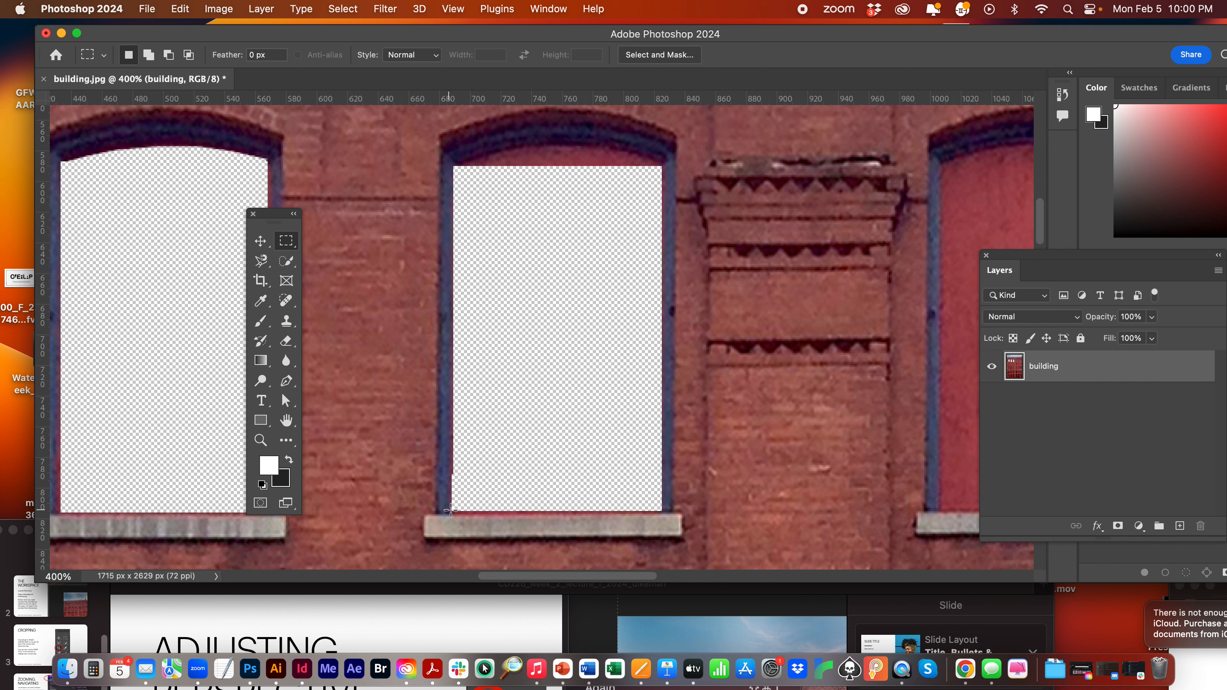
left_click_drag(452, 509, 662, 514)
key("Delete")
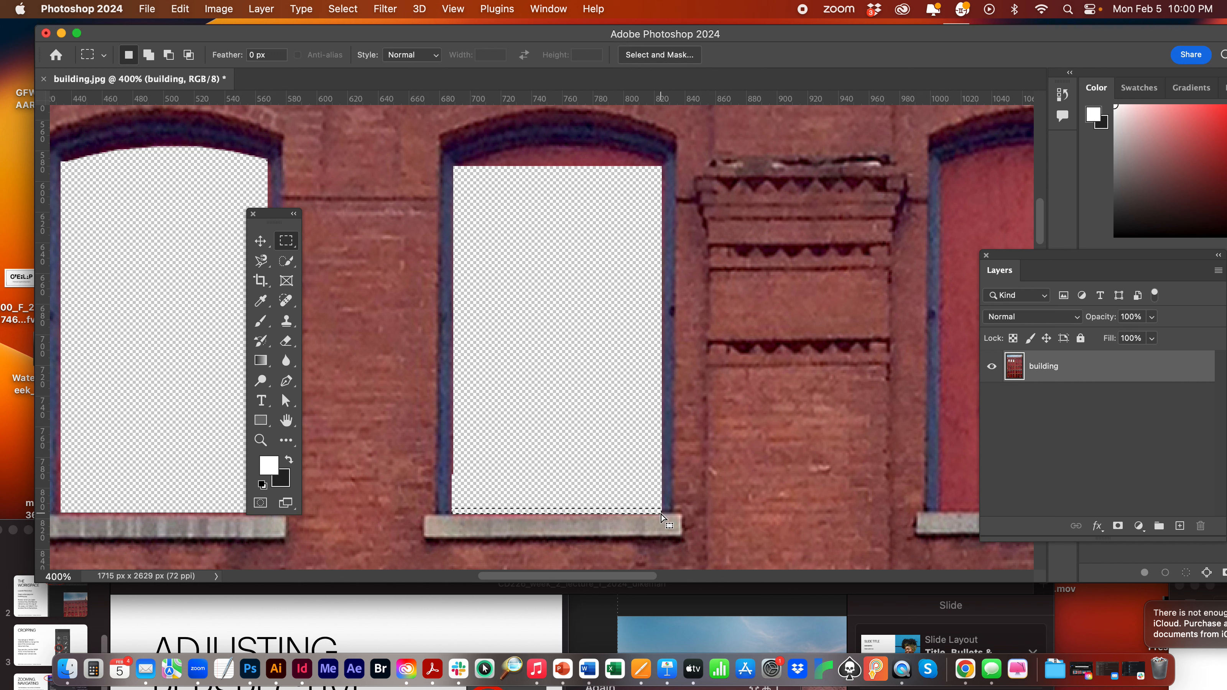
- Undo the third window's marquee deletions until its whole red panel is restored
left_click(606, 420)
key("super+z")
key("super+z")
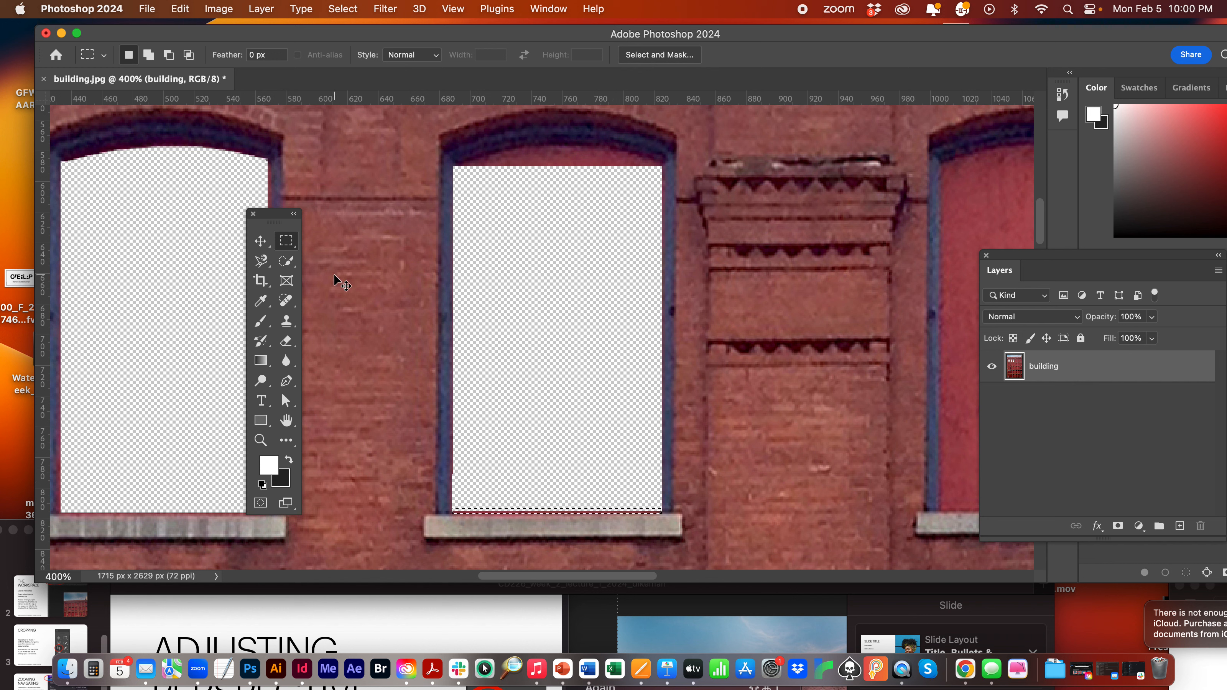
key("super+z")
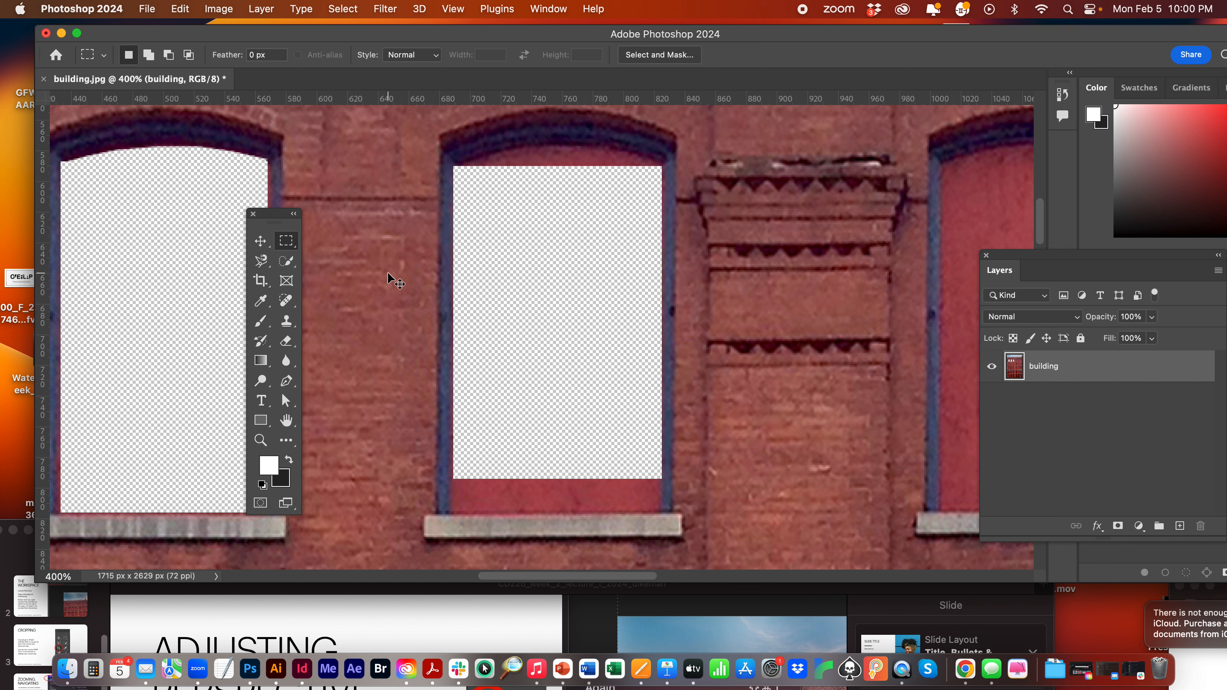
key("super+z")
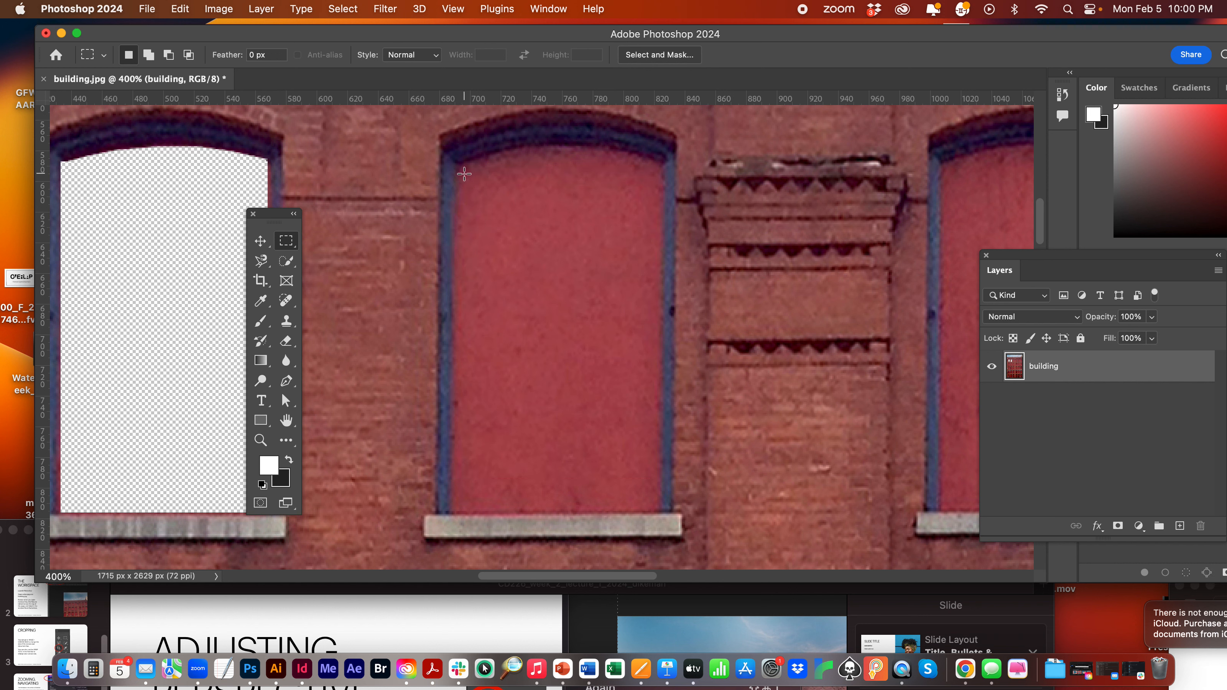
- Build one selection over the third window's red panel by adding Rectangular Marquee areas from the sill up past the arch
left_click_drag(456, 167, 663, 391)
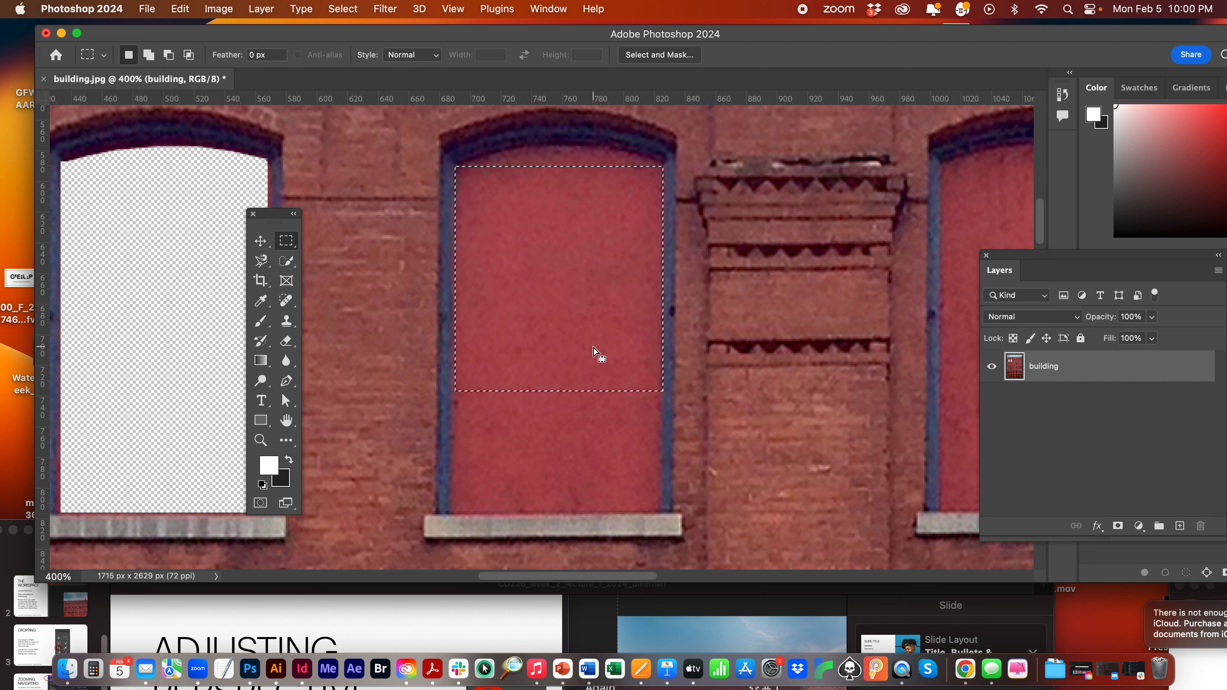
key("shift")
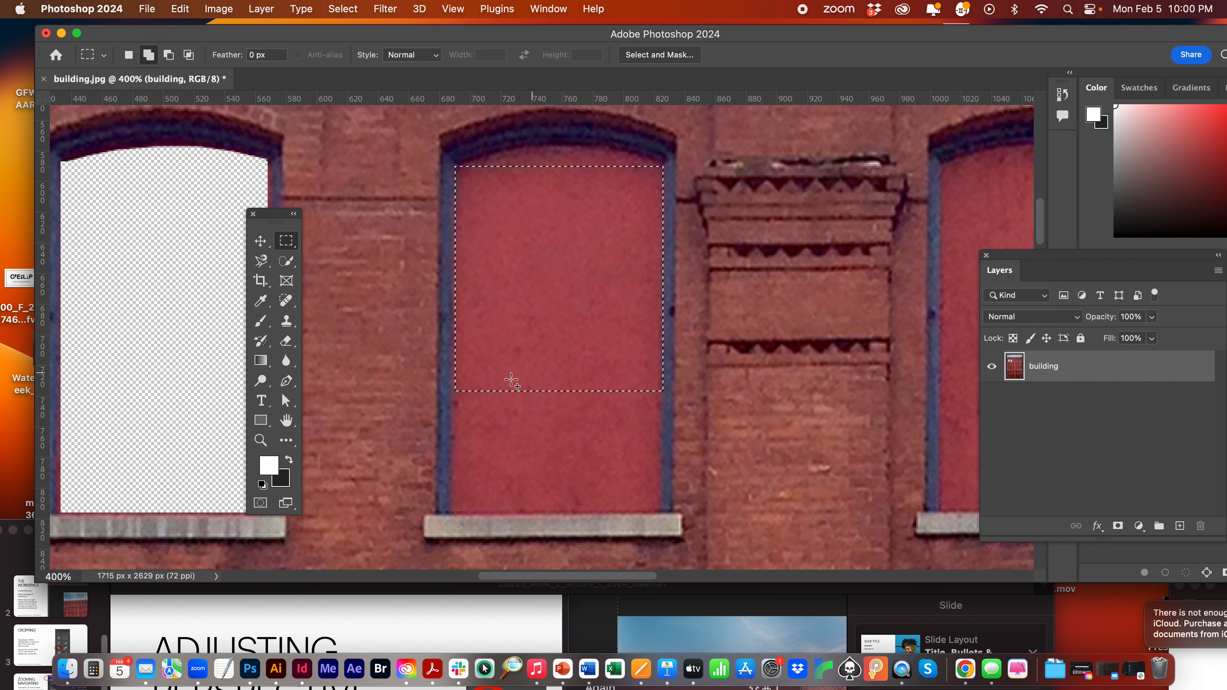
left_click_drag(456, 389, 659, 511)
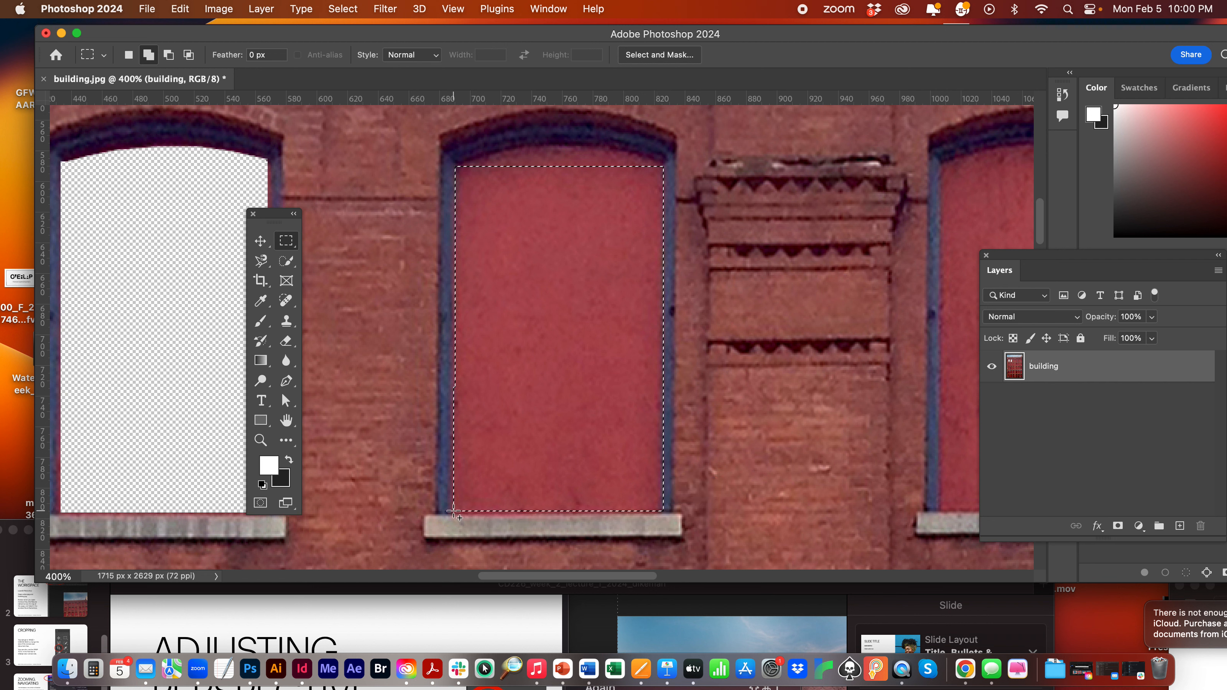
left_click_drag(453, 510, 660, 159)
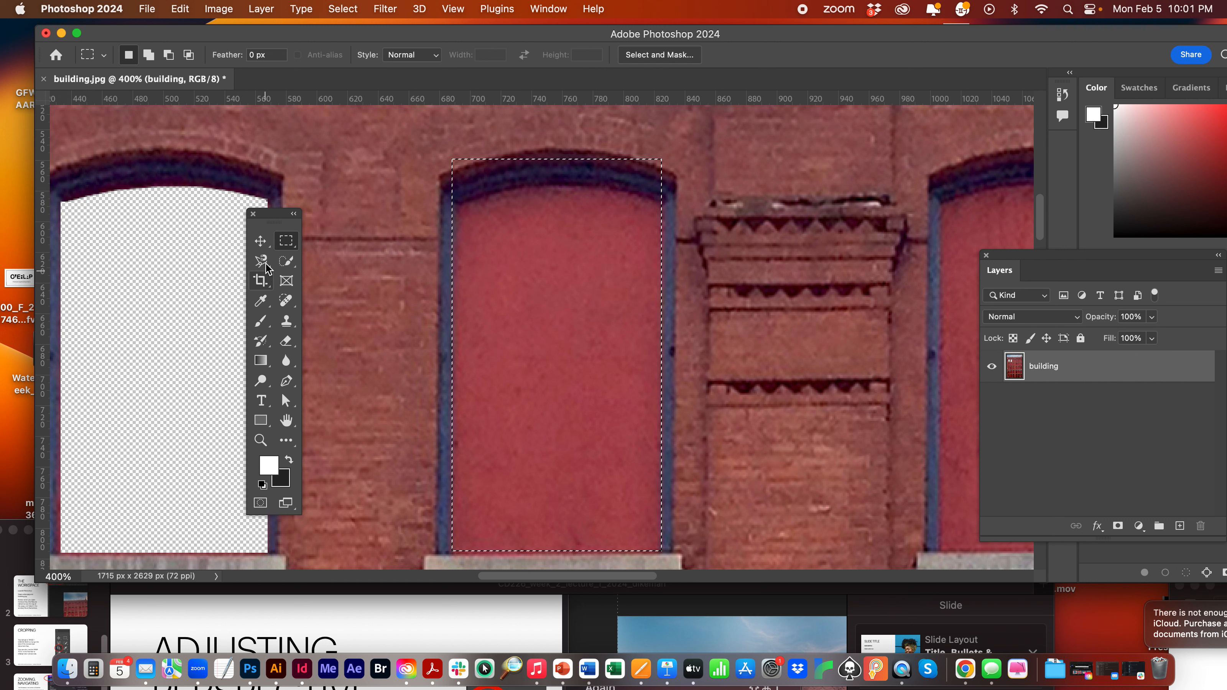
- Subtract the area above the arch's inner edge from the selection with the Polygonal Lasso and delete the third window's panel
left_click_drag(266, 262, 335, 275)
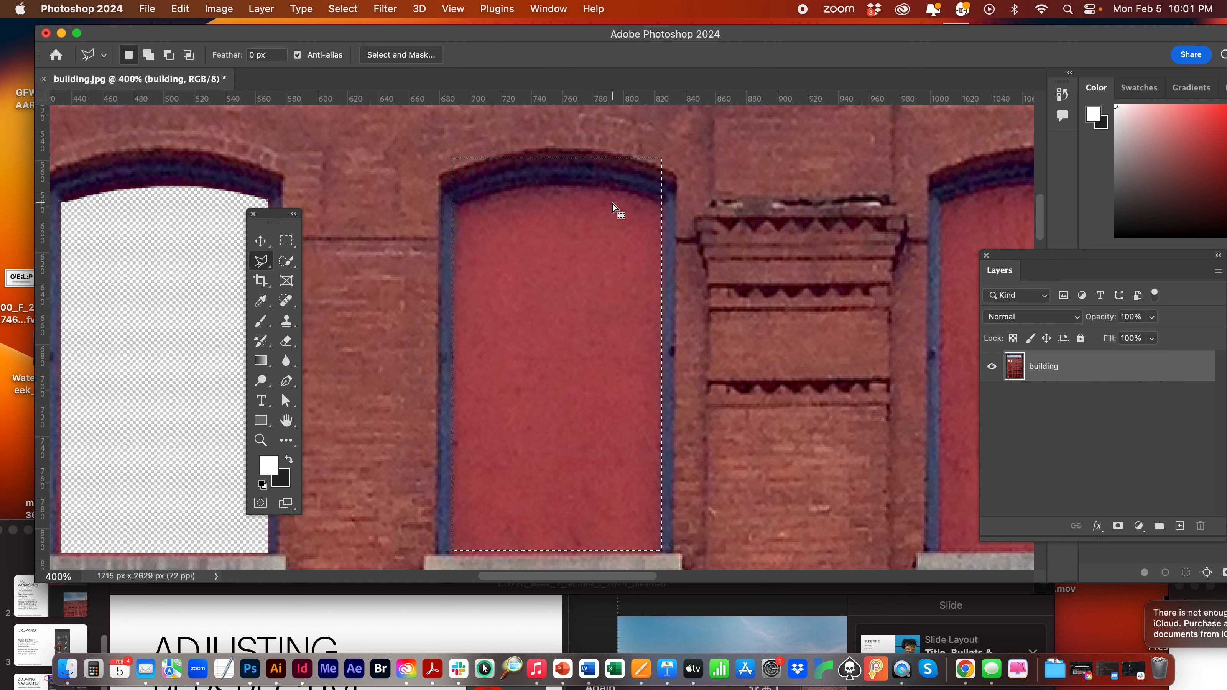
key("alt")
left_click(672, 206)
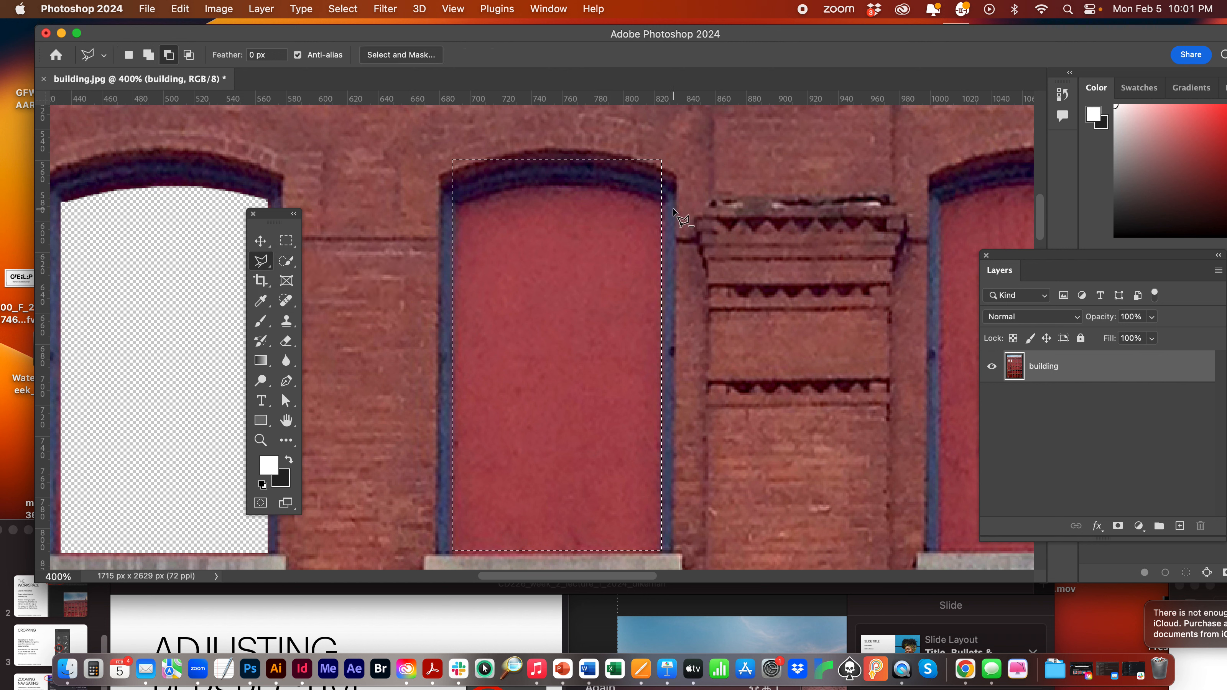
left_click(584, 185)
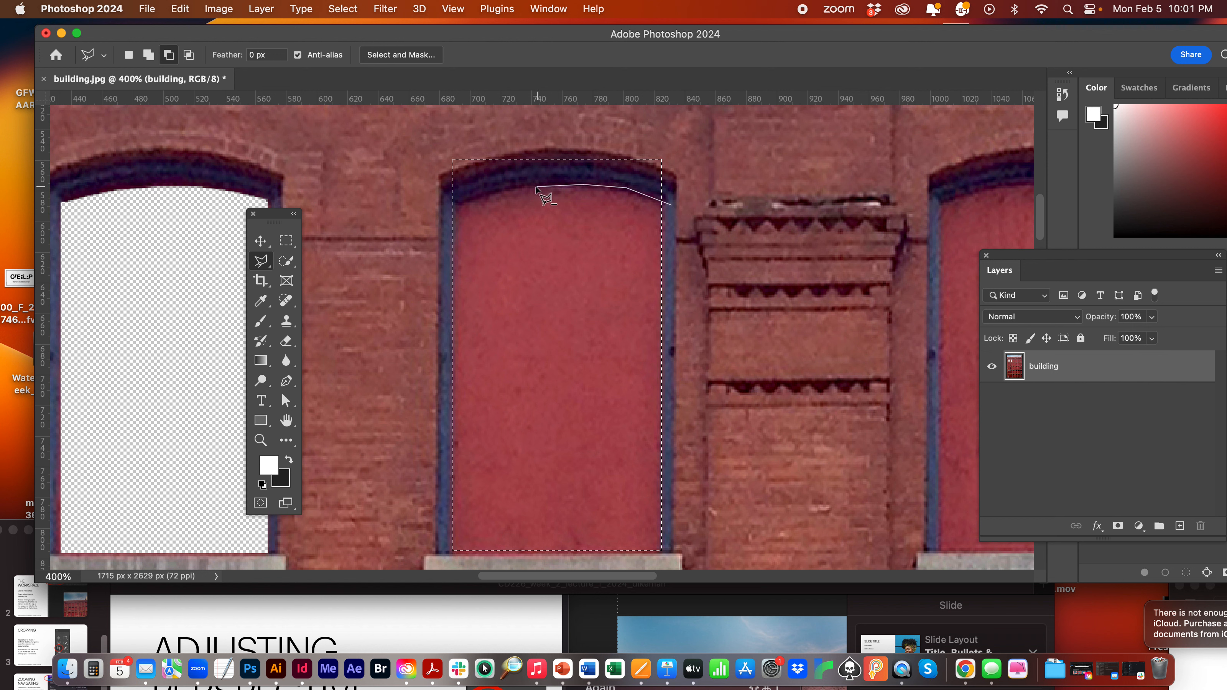
left_click(522, 185)
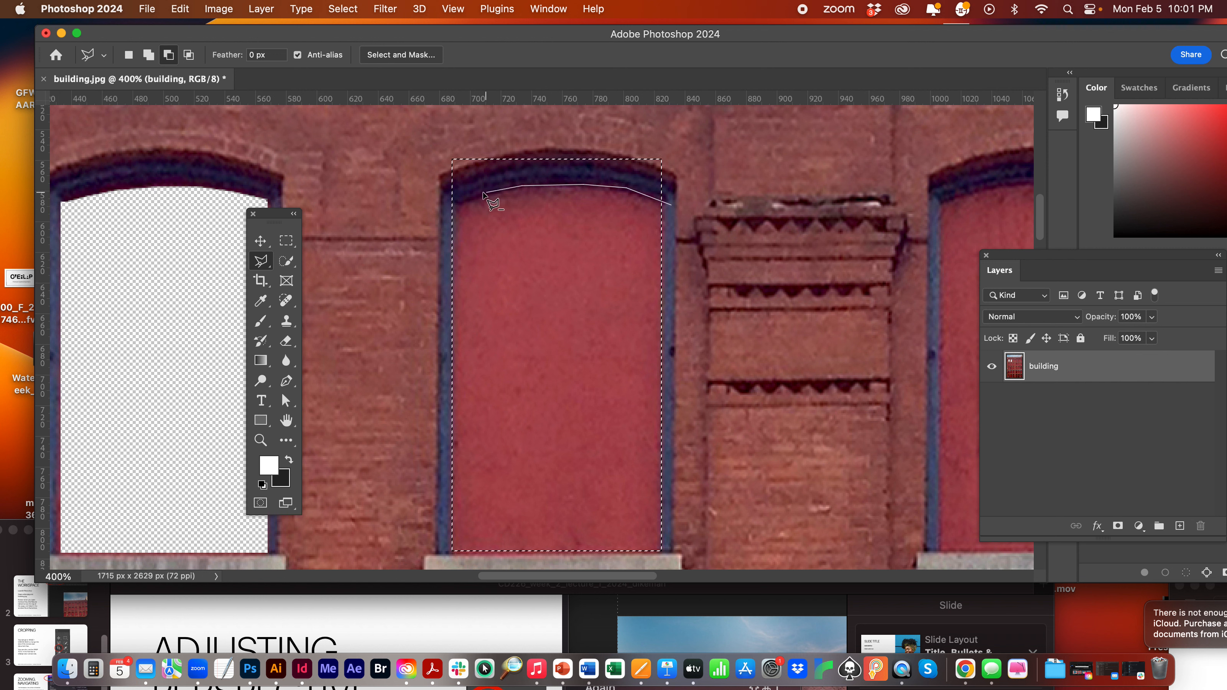
left_click(439, 207)
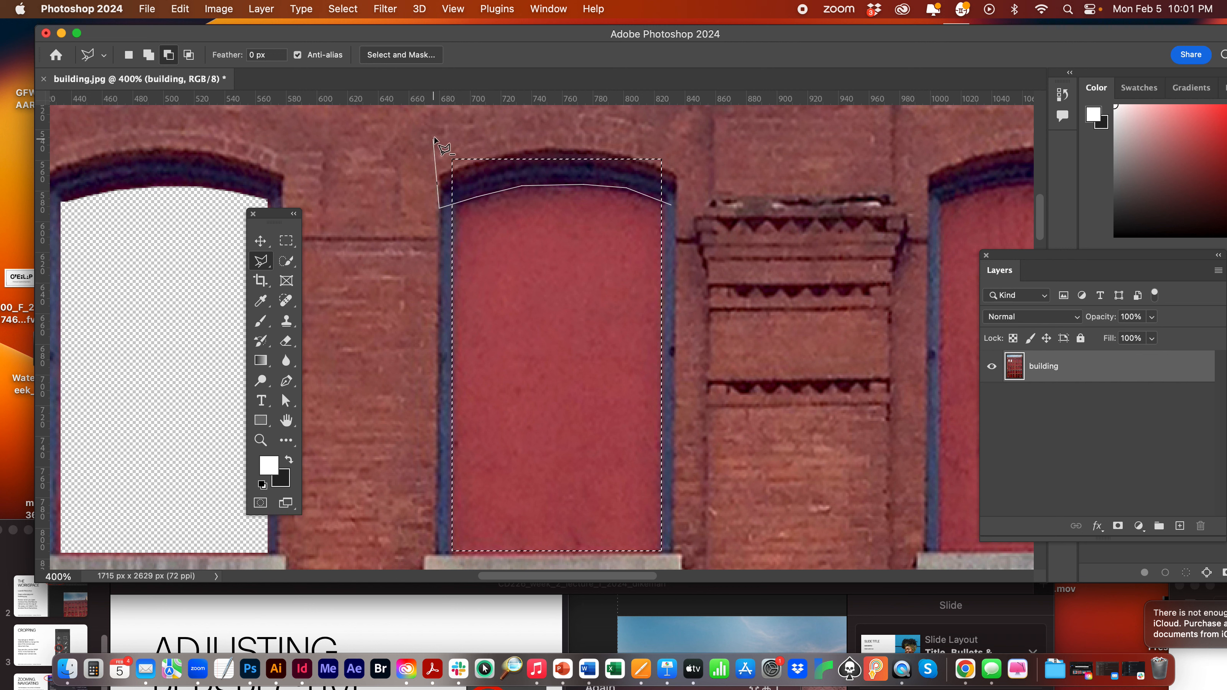
left_click(671, 205)
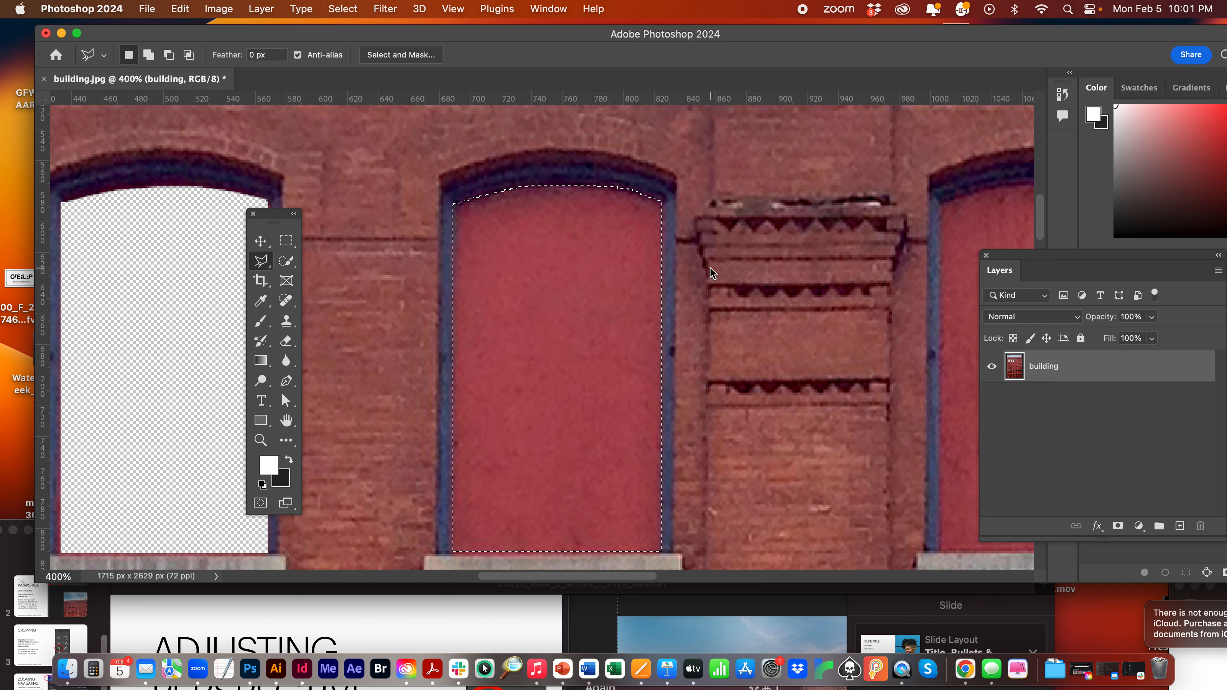
key("Delete")
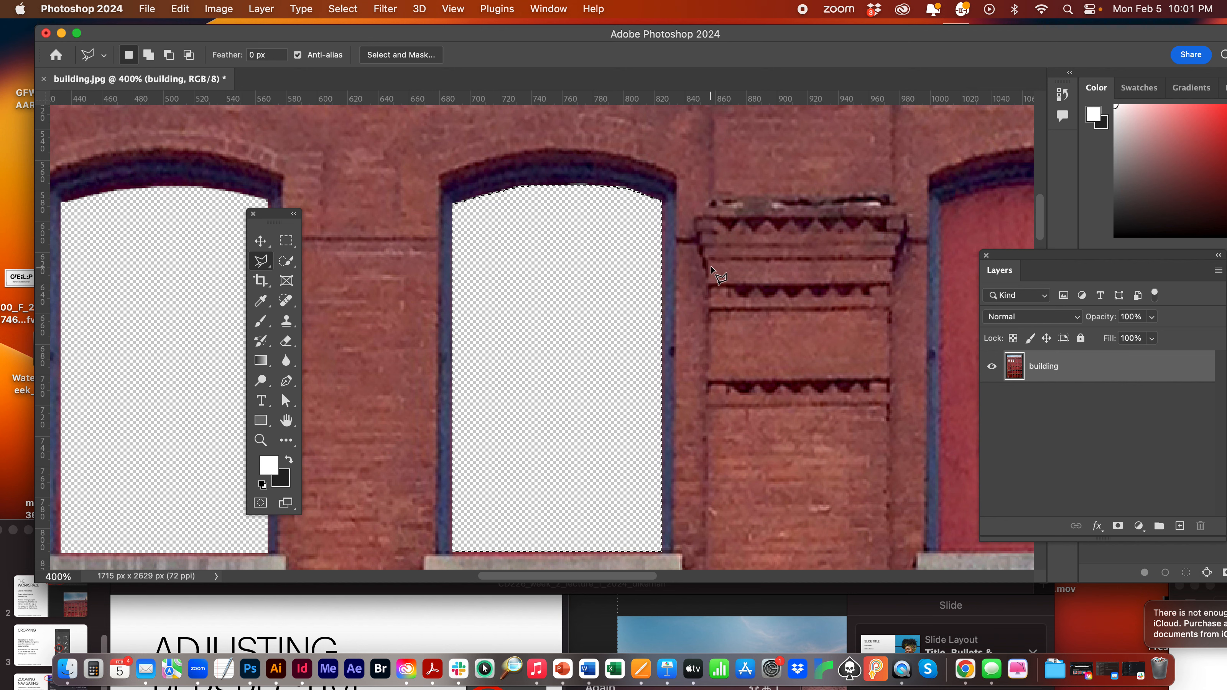
- Try selecting the fourth window's red panel with the Object Selection tool in Rectangle mode
left_click(286, 420)
left_click_drag(676, 304, 438, 307)
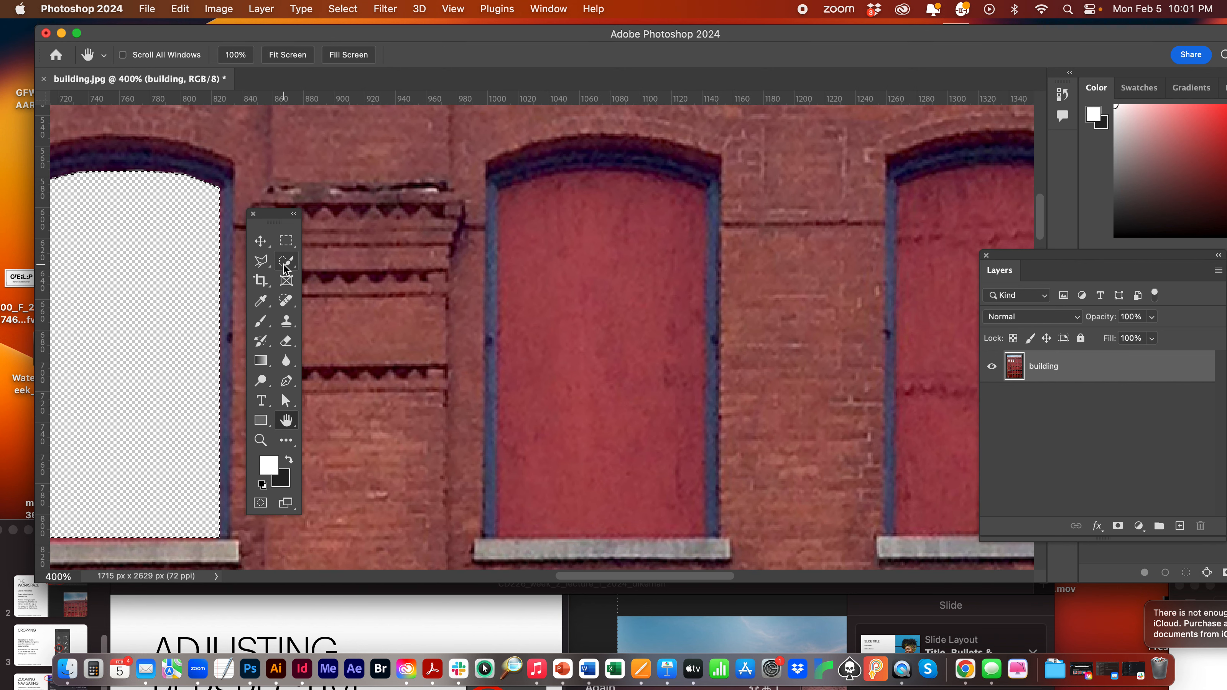
left_click(286, 266)
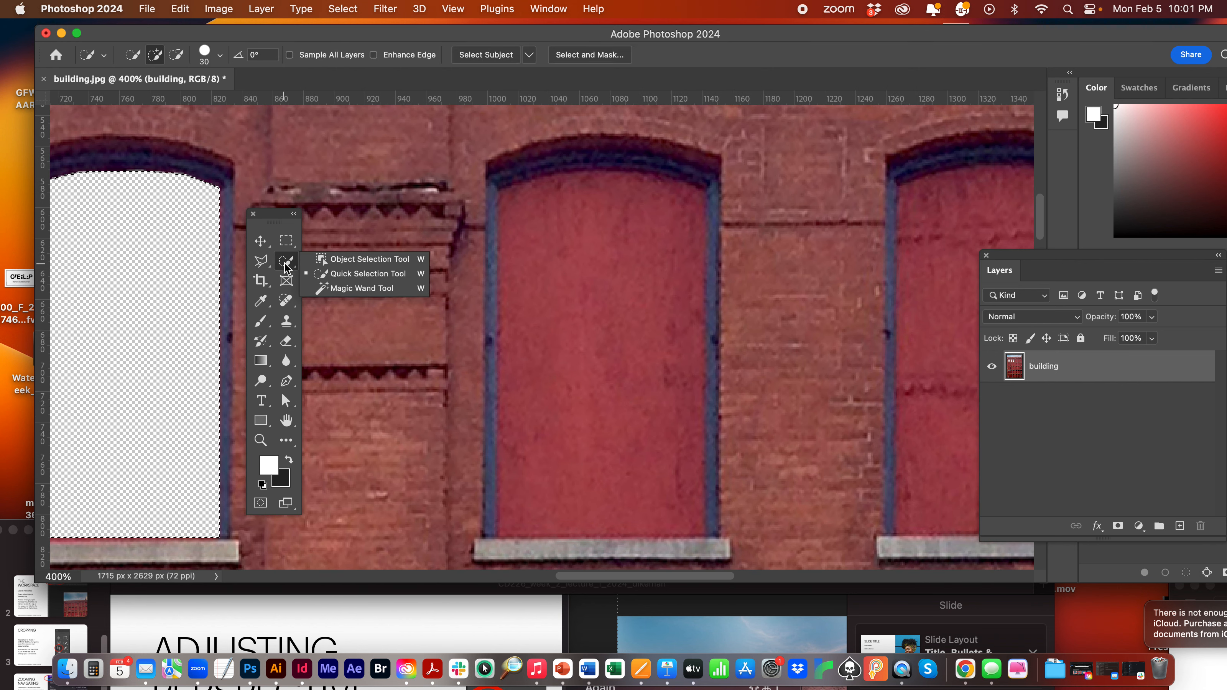
left_click(366, 261)
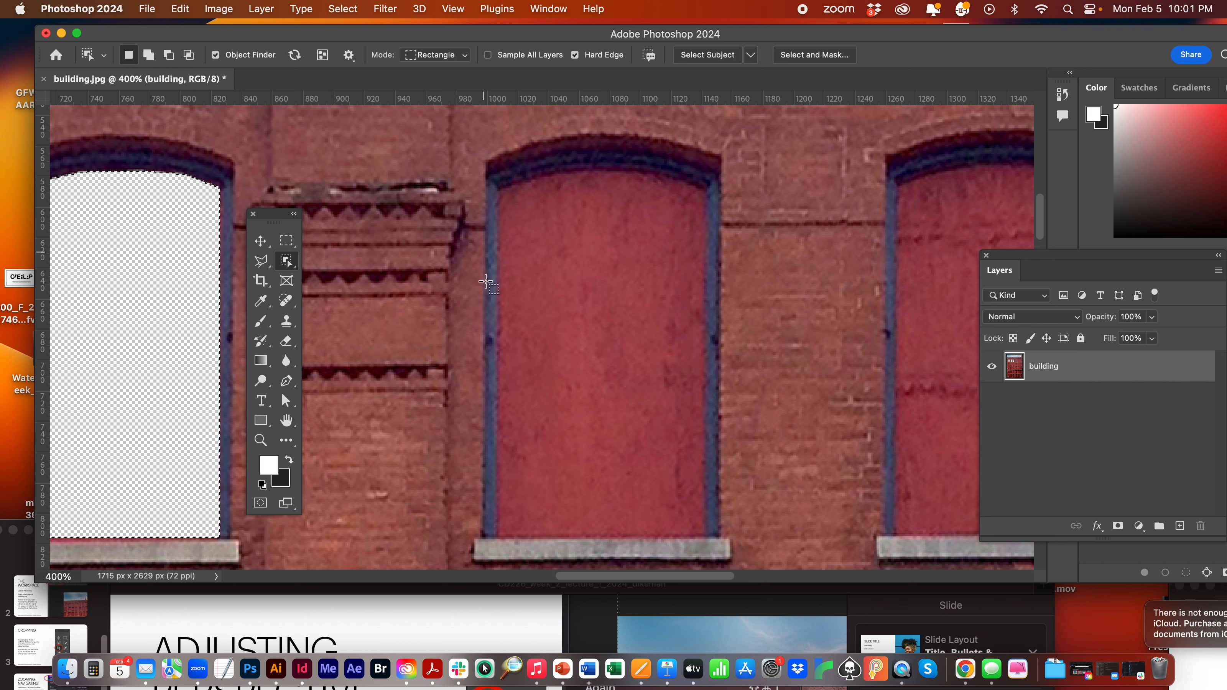
left_click_drag(503, 190, 705, 533)
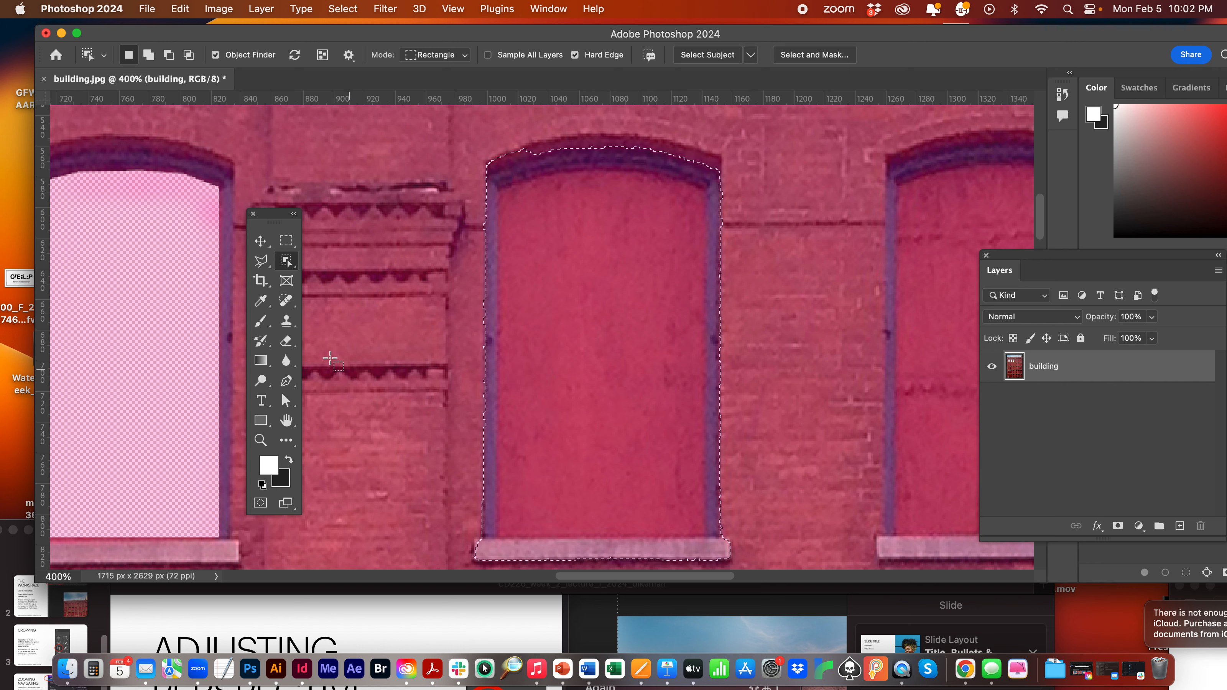
- Try subtracting the fourth window's sill and both side frames from the selection with the Rectangular Marquee, and deselect
left_click(290, 244)
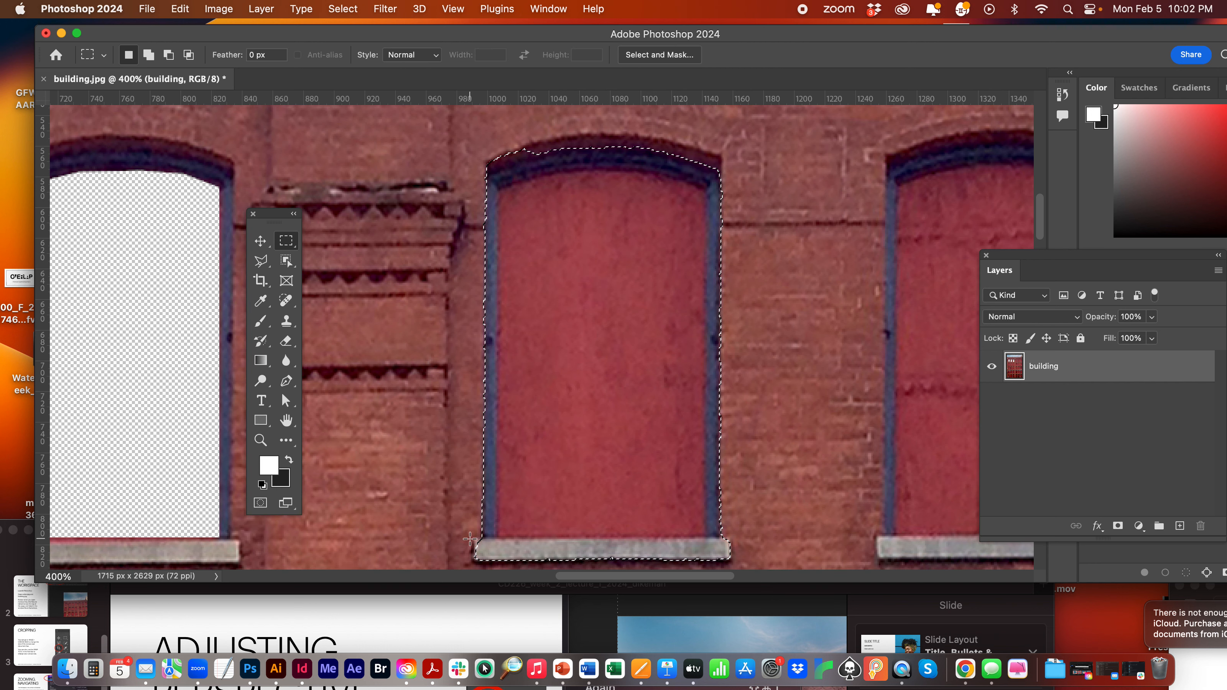
left_click_drag(470, 534, 758, 561)
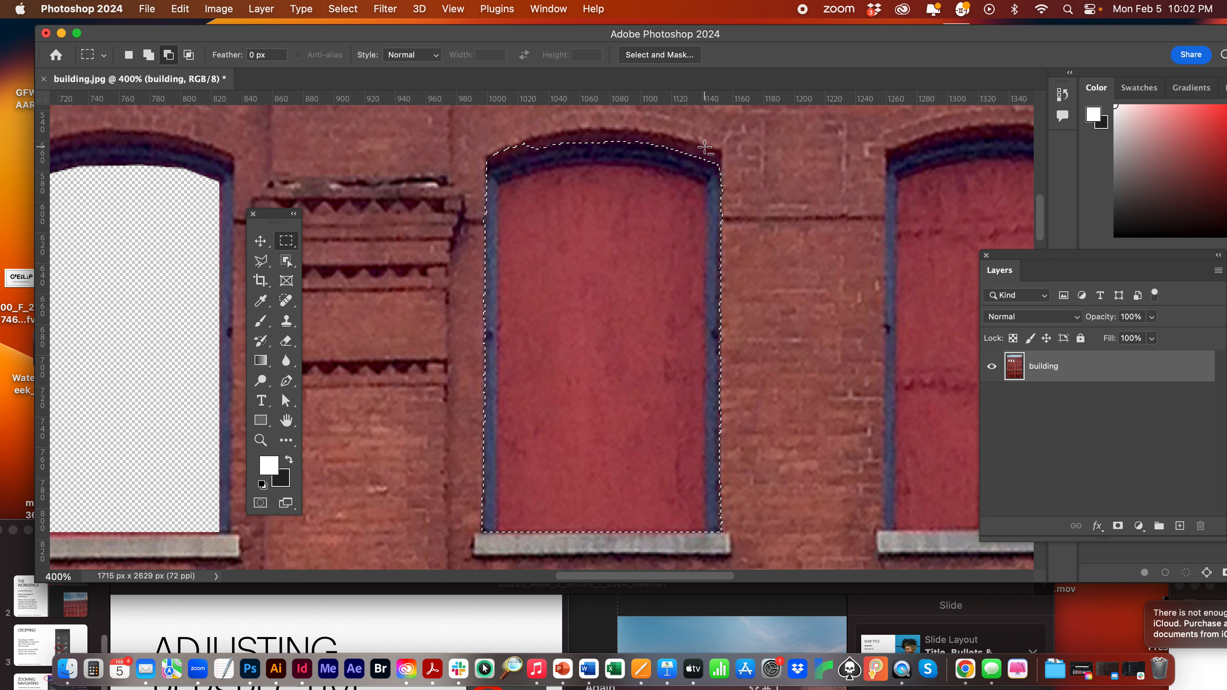
left_click_drag(704, 146, 749, 522)
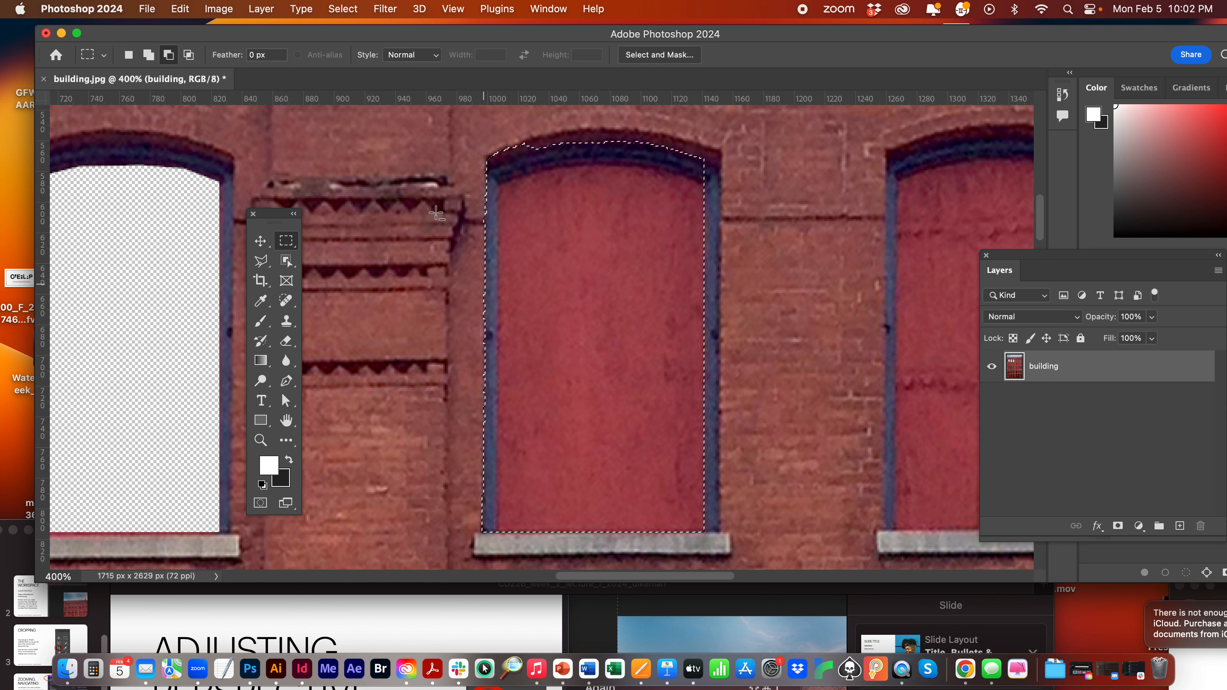
left_click_drag(455, 146, 500, 527)
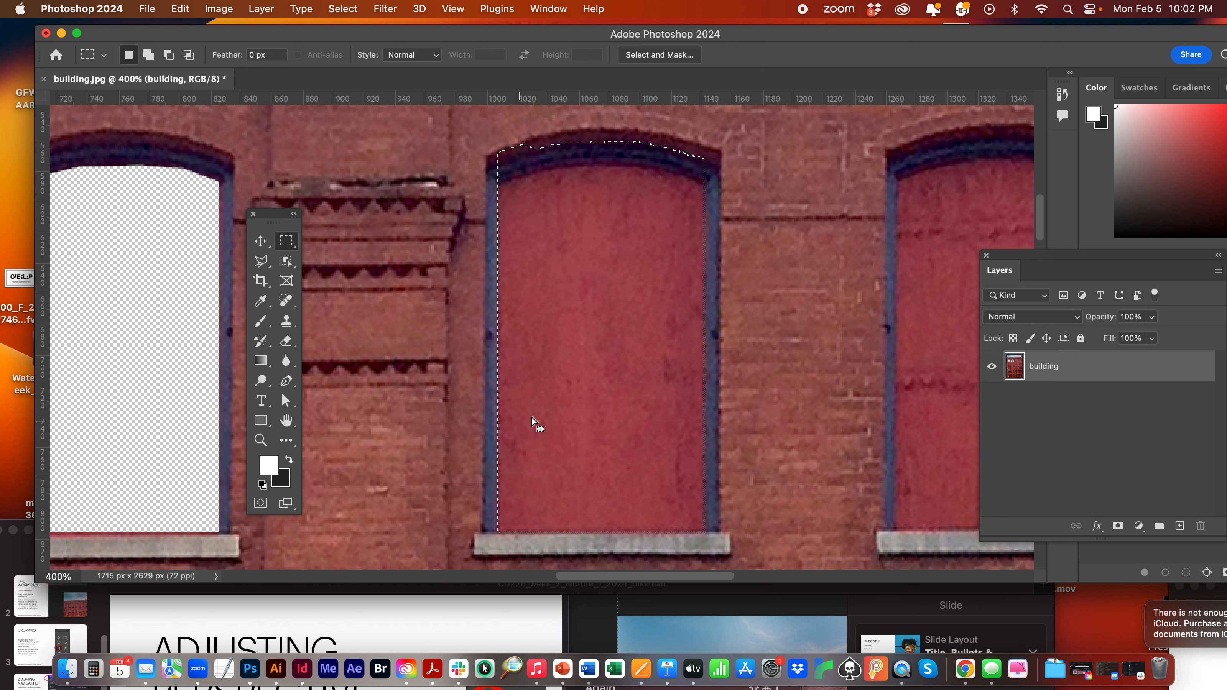
key("super+d")
- Try selecting the fourth window's red panel with the Quick Selection tool at brush size 30
left_click(287, 261)
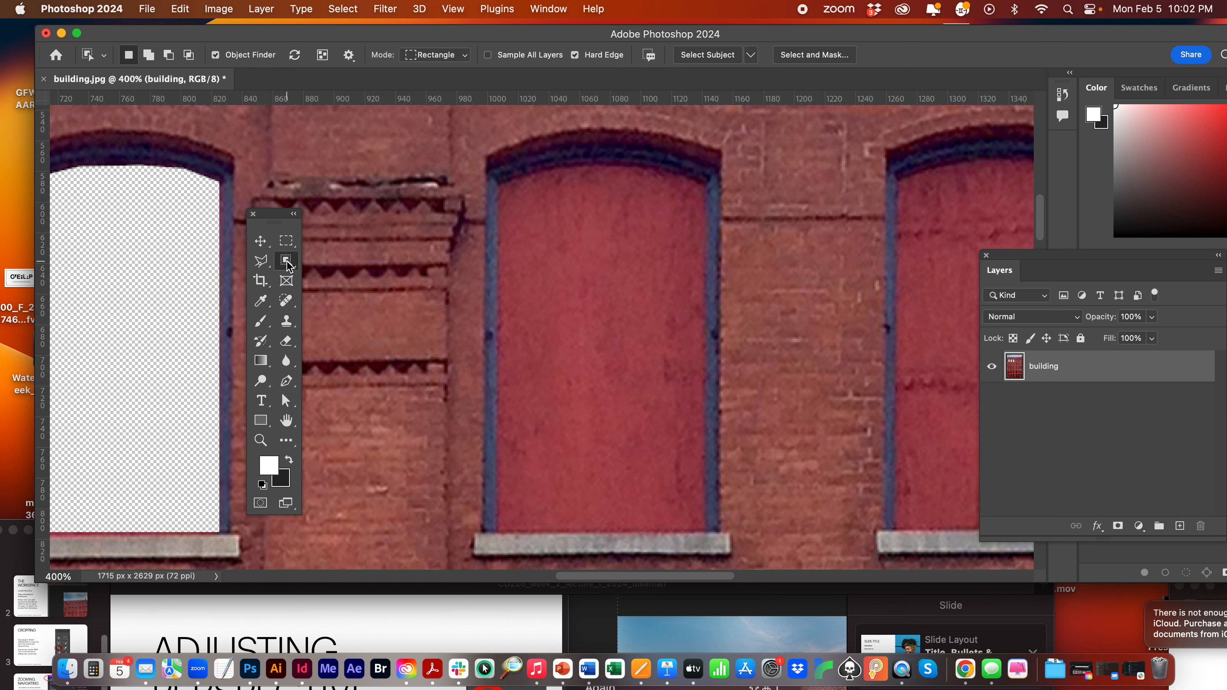
left_click(368, 273)
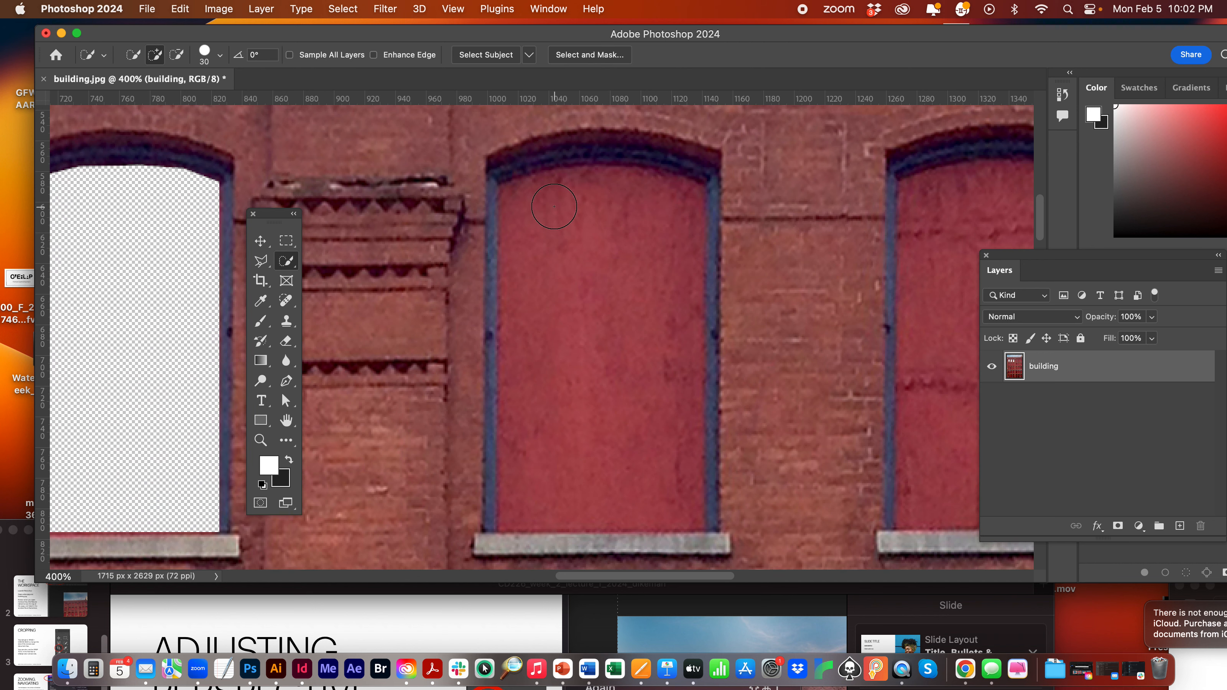
left_click_drag(536, 203, 634, 355)
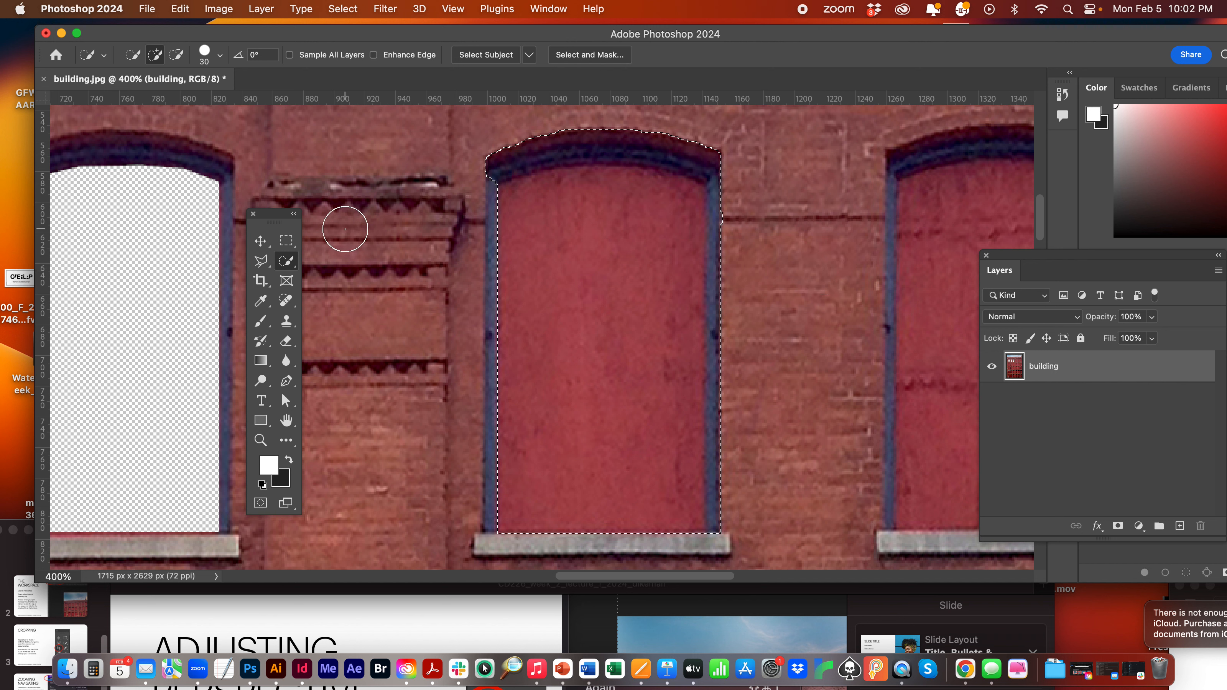
- Select the fourth window's red panel with the Magic Wand, try extending the selection under the arch and undo that extension
right_click(286, 261)
left_click(349, 290)
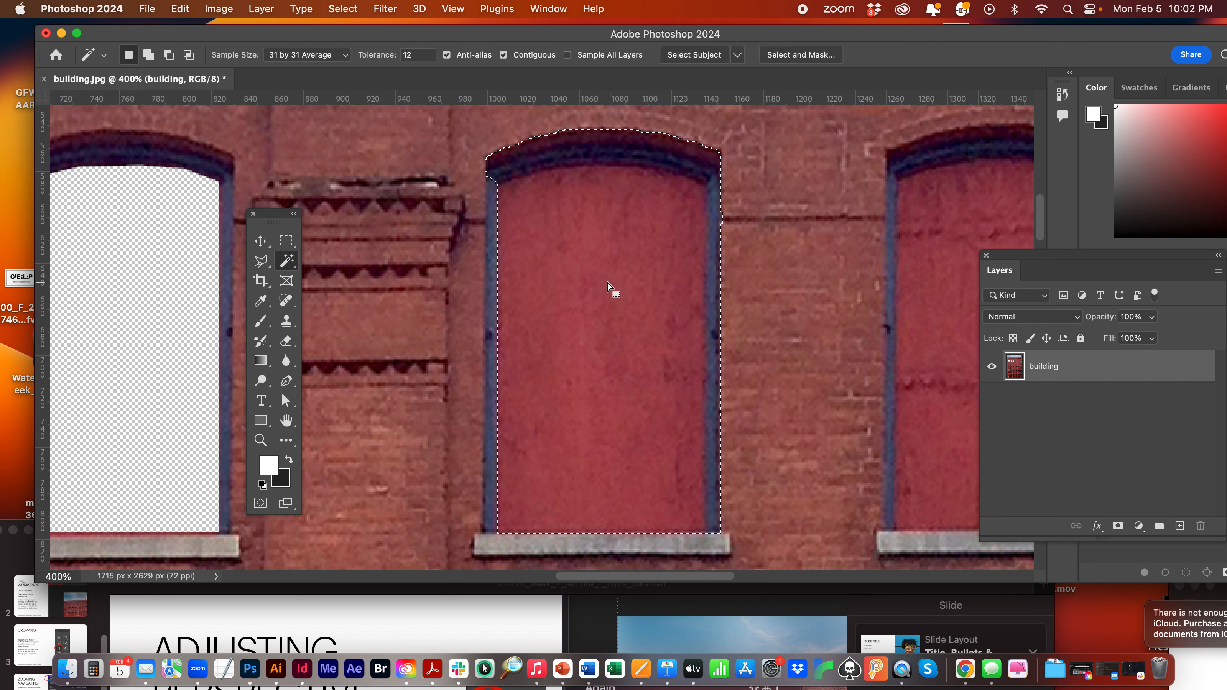
left_click(599, 283)
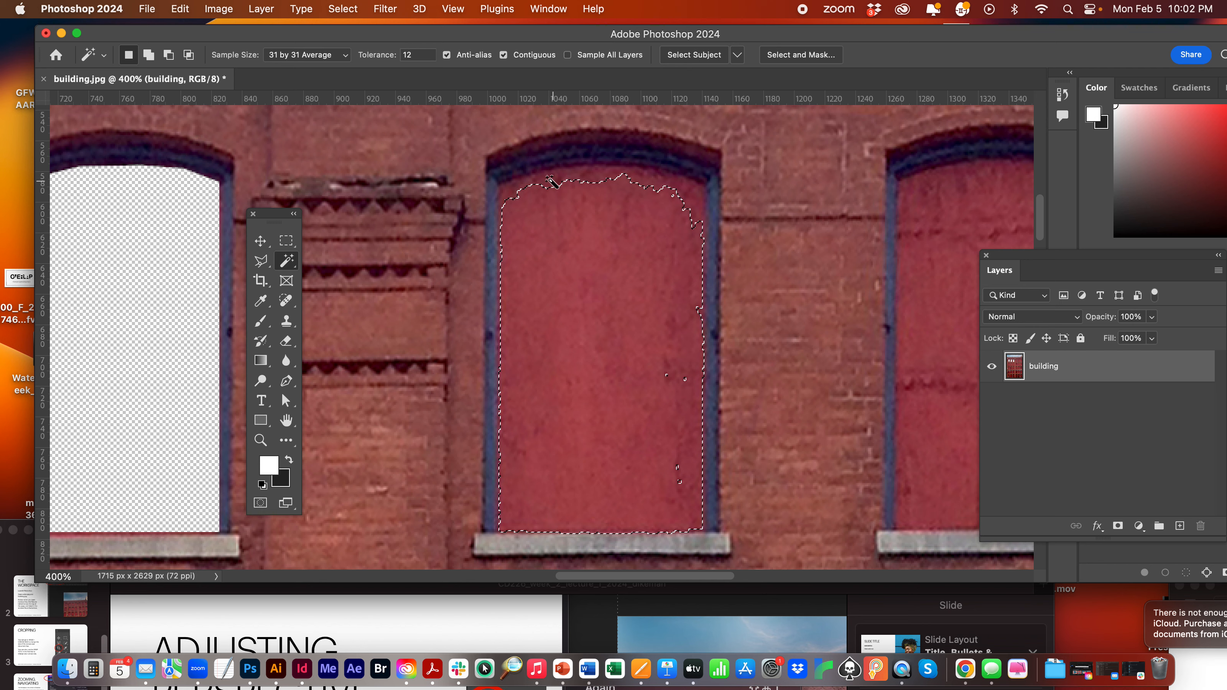
left_click(567, 180, "shift")
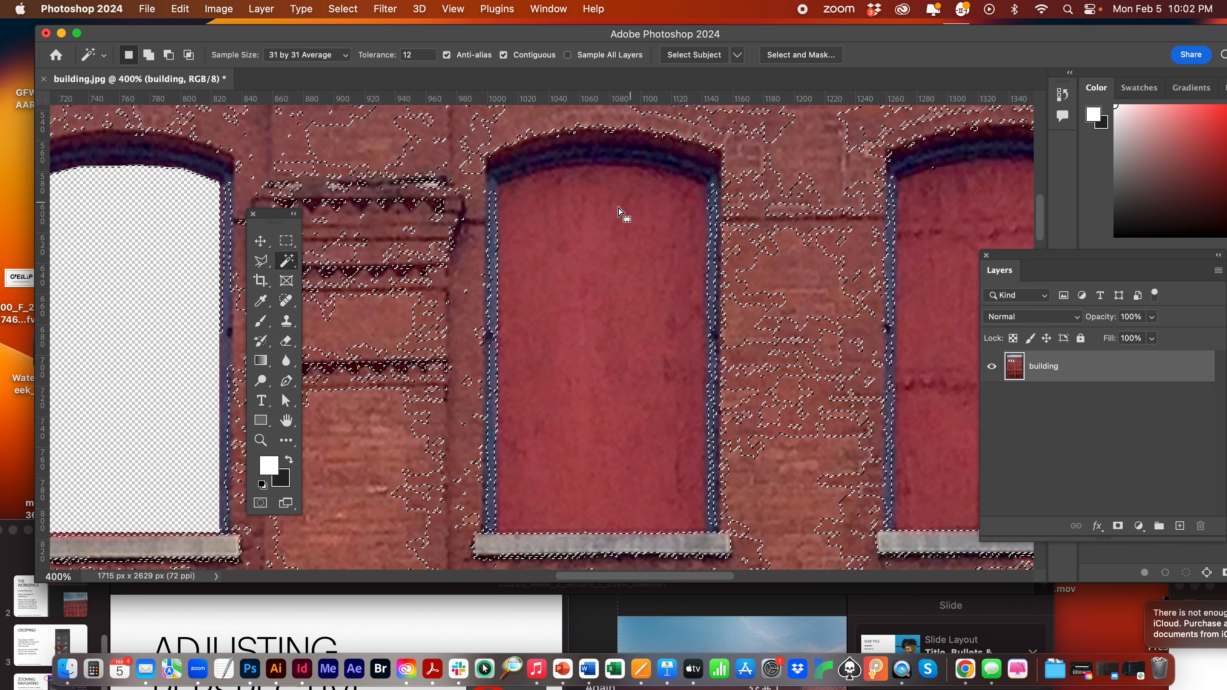
key("super+z")
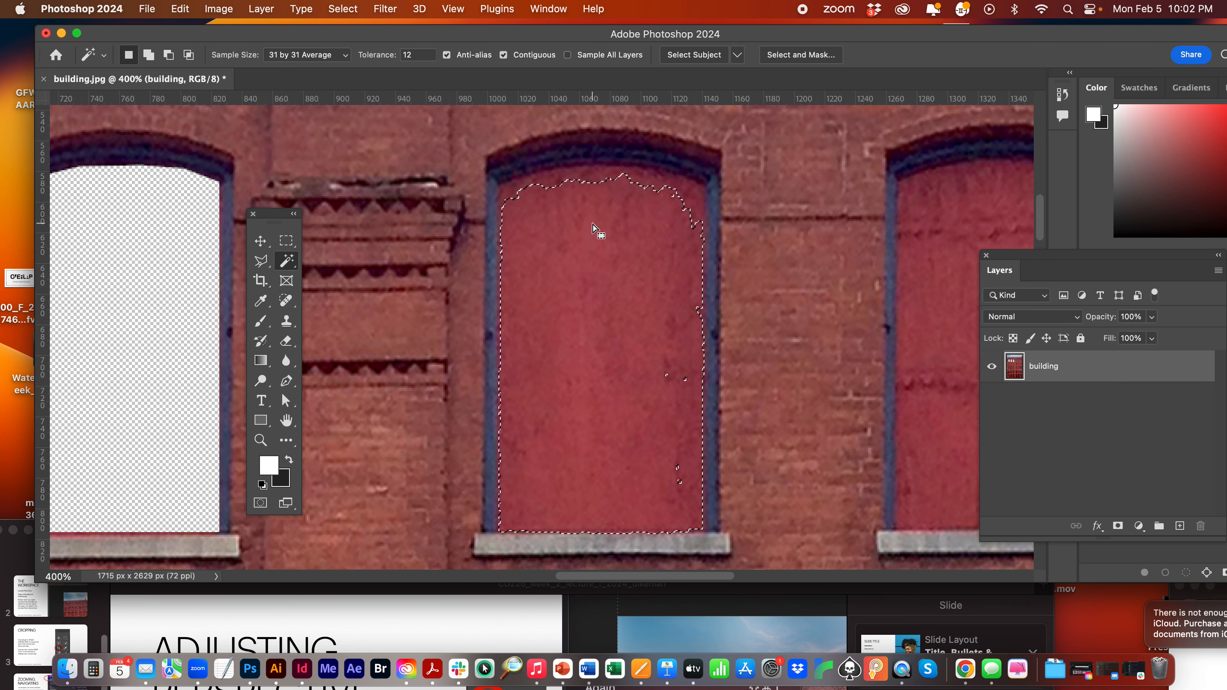
- Set the Magic Wand's sample size to Point Sample and add the missed specks inside the fourth window's panel to the selection
left_click(292, 61)
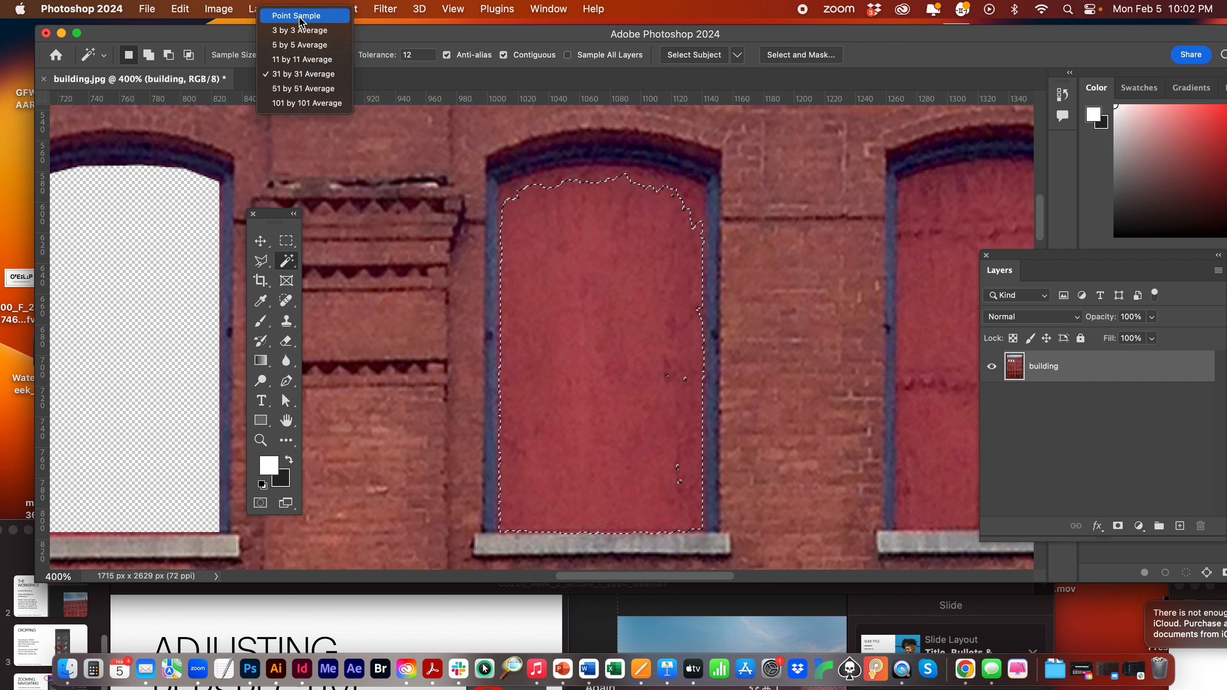
left_click(301, 17)
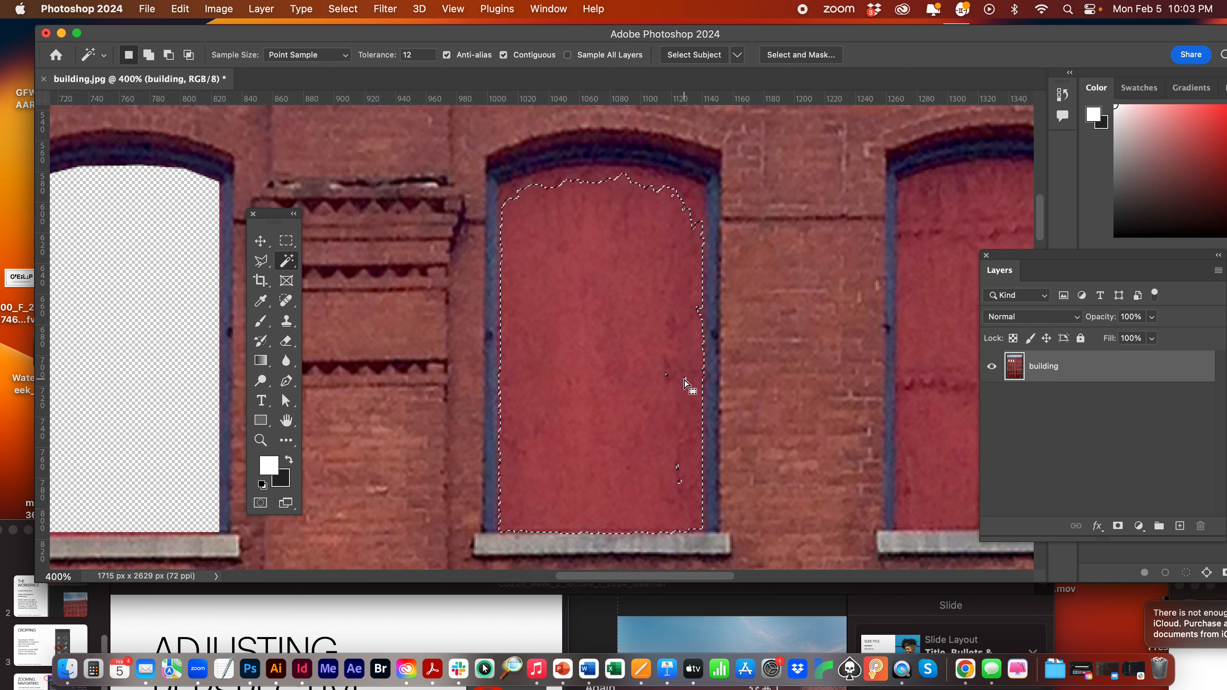
left_click(674, 464)
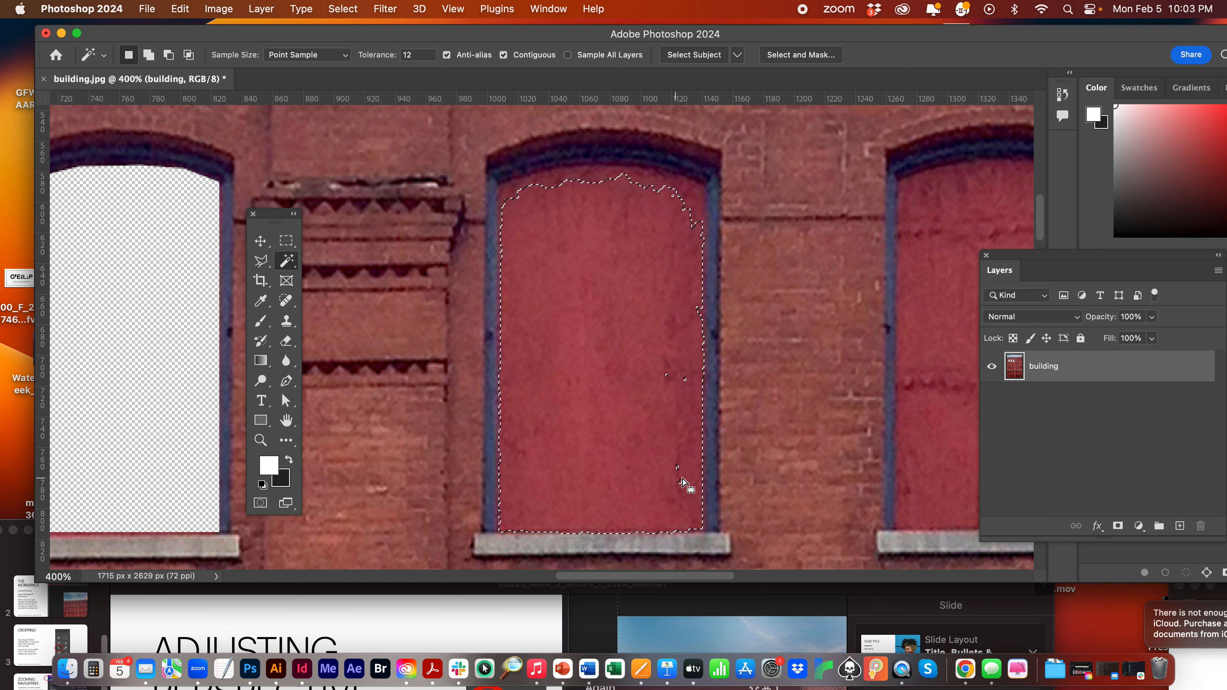
left_click(664, 375, "shift")
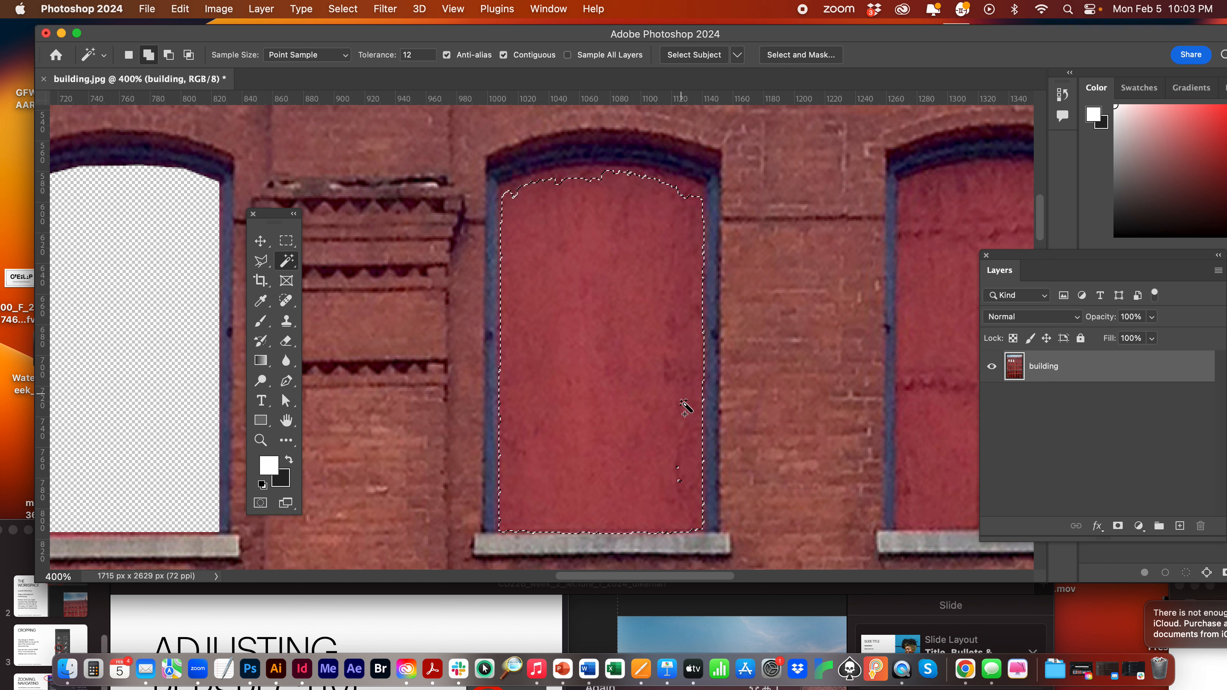
left_click(678, 468)
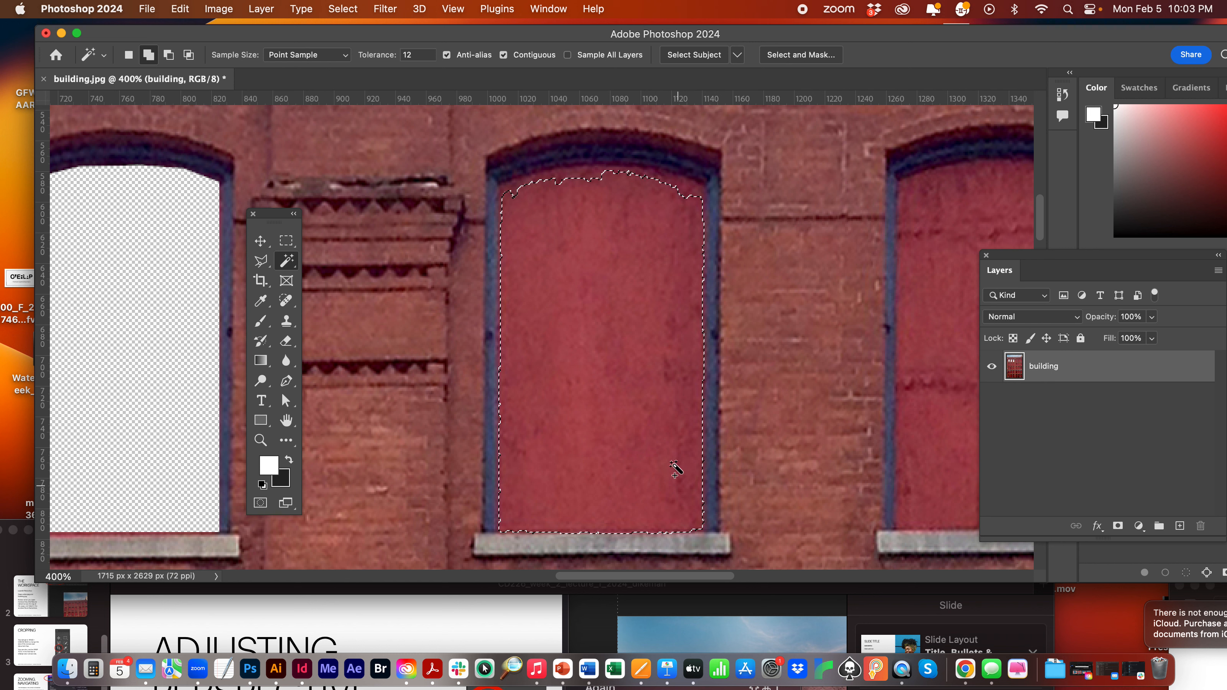
- Extend the Magic Wand selection along the fourth window's arched upper edge, adding the remaining red patches up to the frame
left_click(668, 184, "shift")
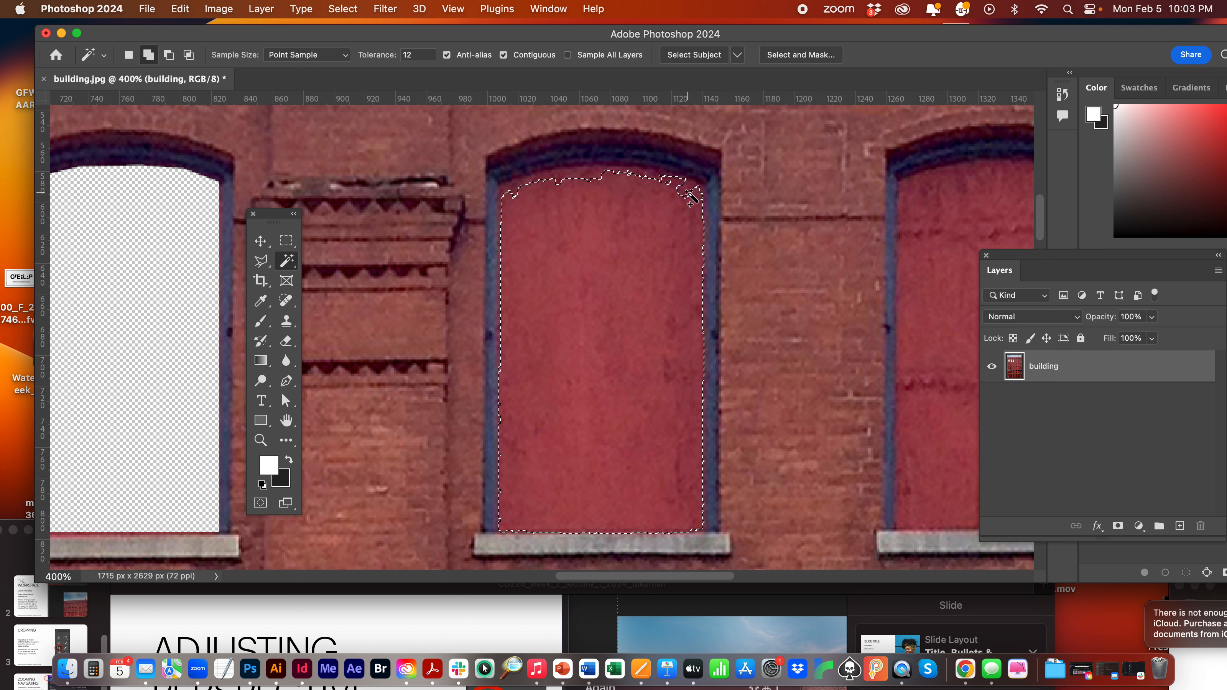
left_click(650, 180, "shift")
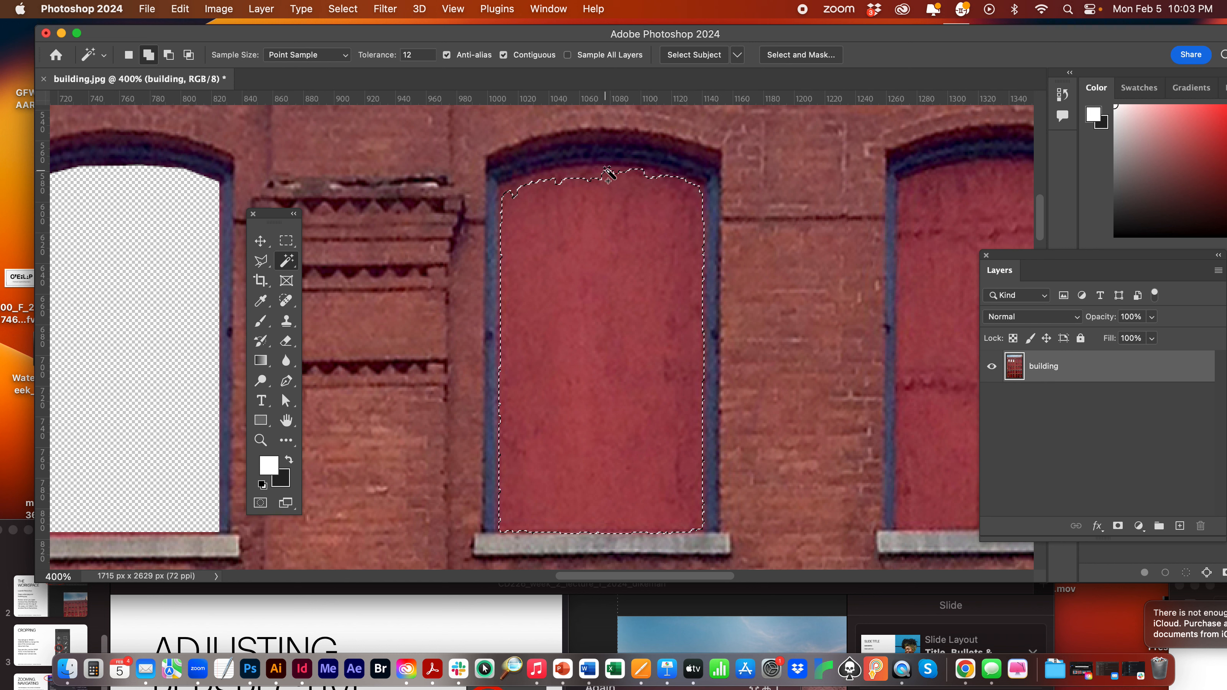
left_click(650, 177, "shift")
left_click(591, 175, "shift")
left_click(660, 178, "shift")
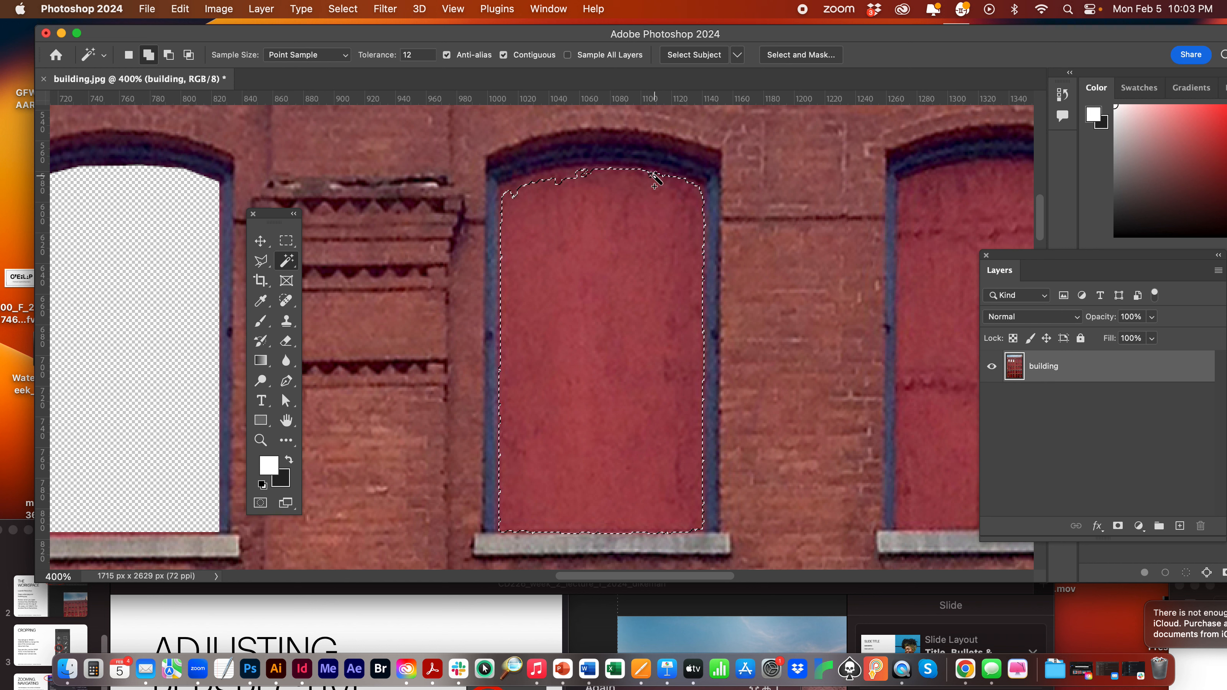
left_click(638, 176, "shift")
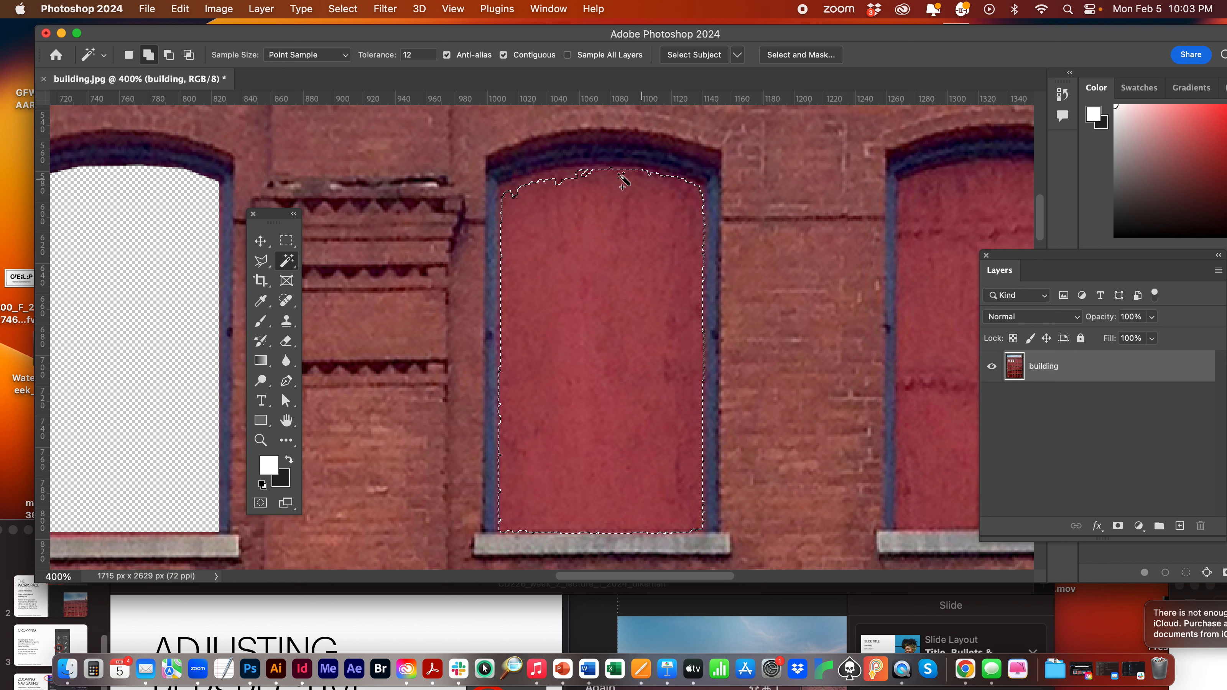
left_click(557, 175, "shift")
left_click(582, 173, "shift")
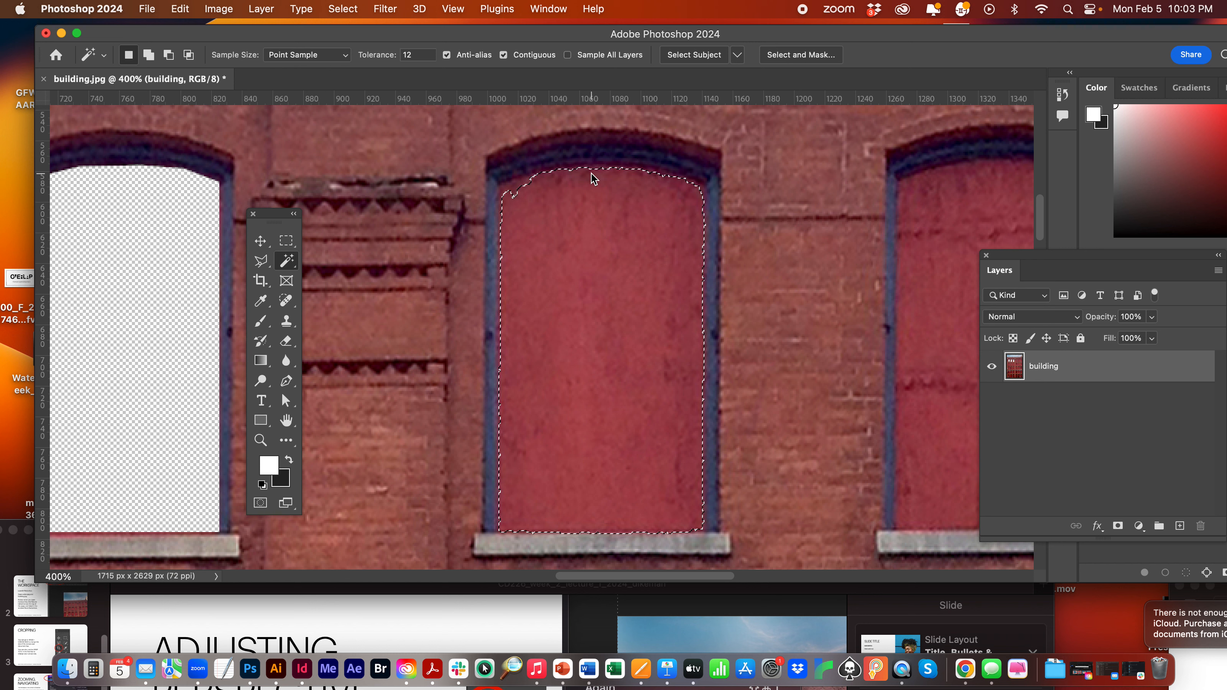
left_click(519, 185, "shift")
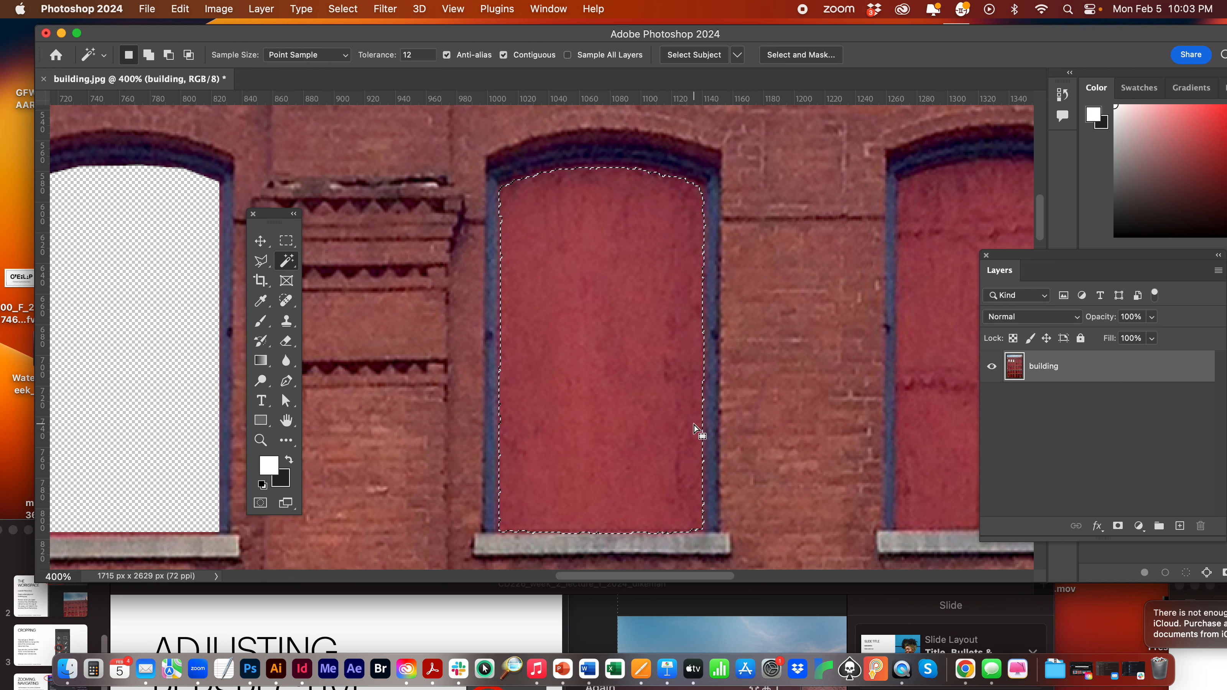
- Delete the selected red panel from the fourth window and deselect
key("Delete")
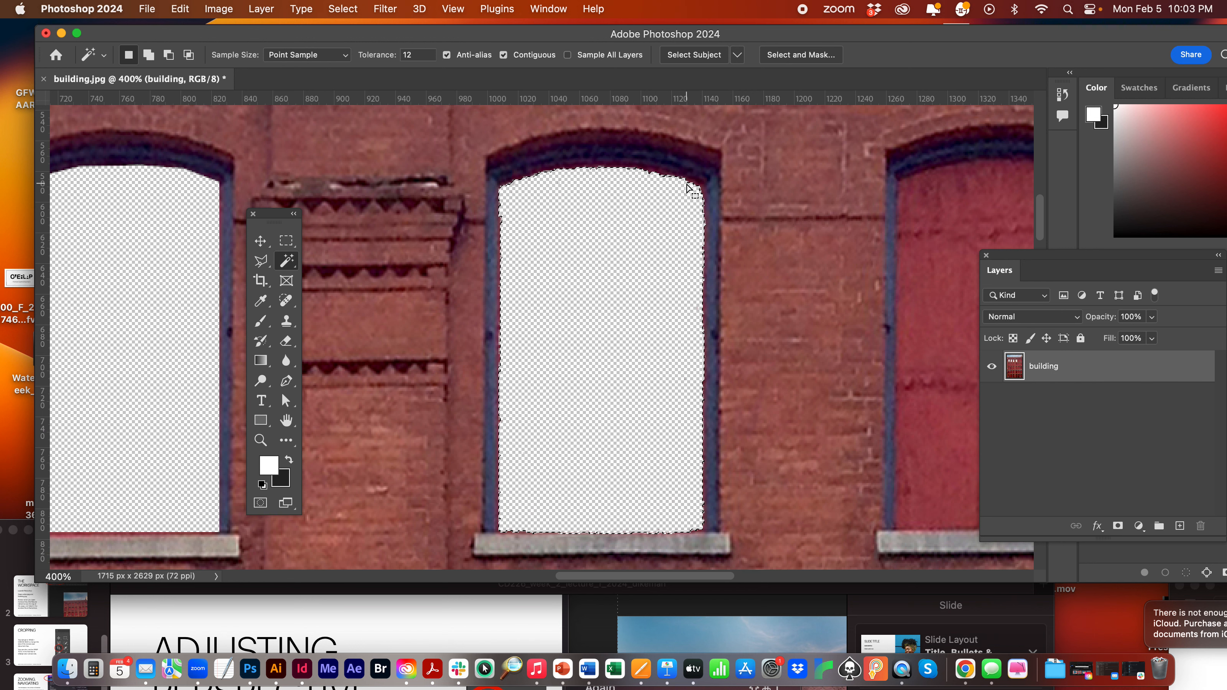
left_click(260, 241)
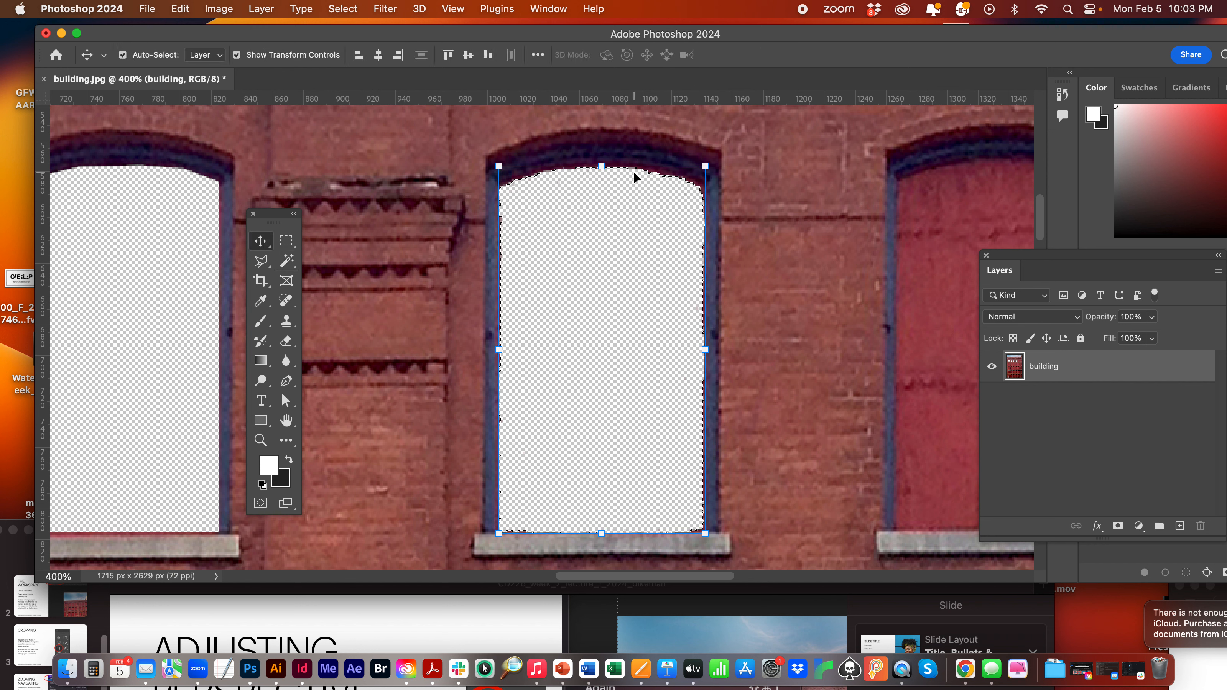
left_click(342, 8)
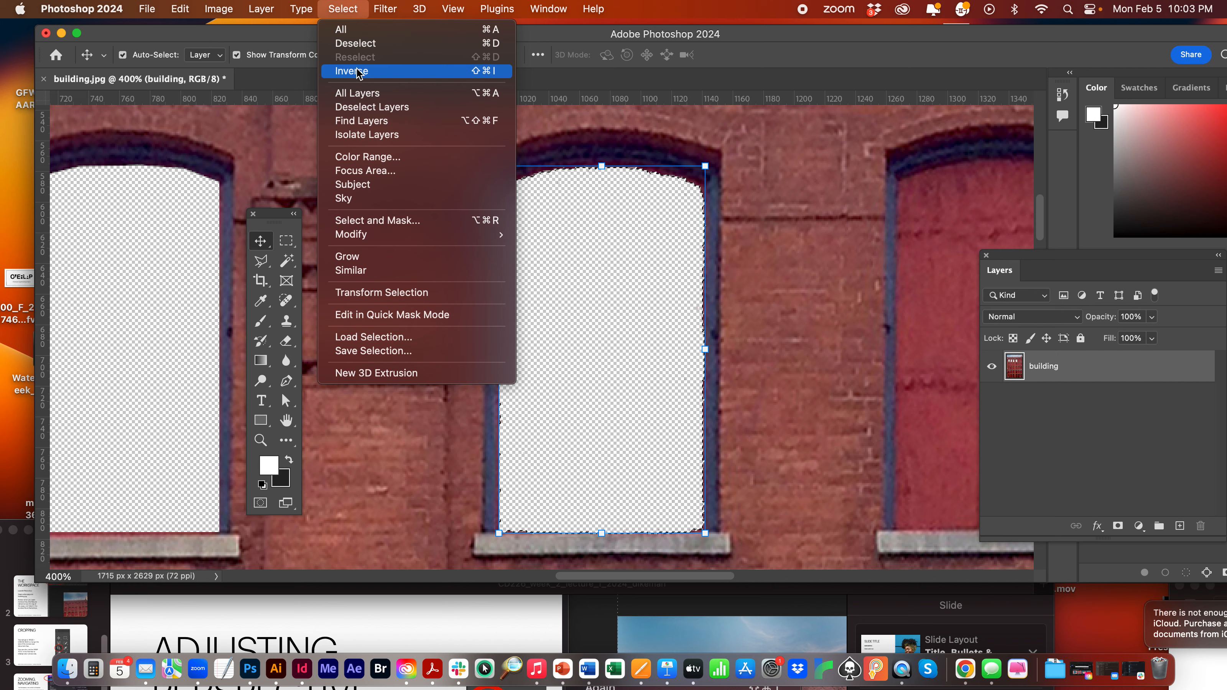
left_click(358, 46)
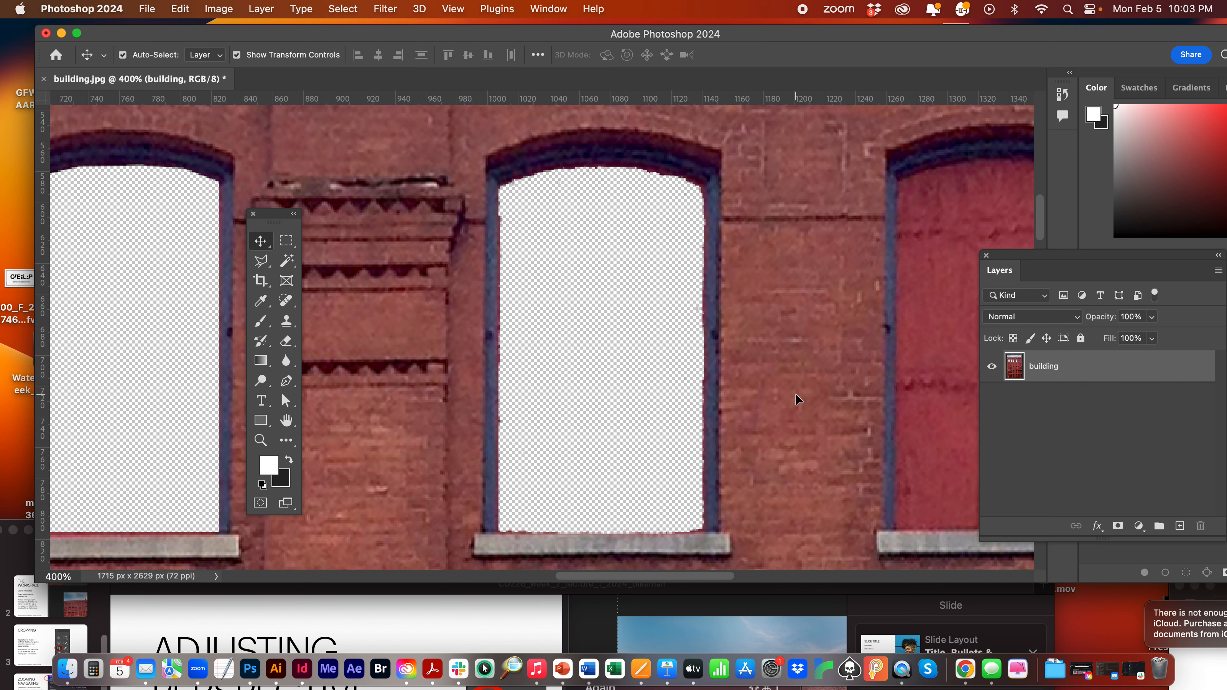
key("super+minus")
key("super+minus")
key("super+minus")
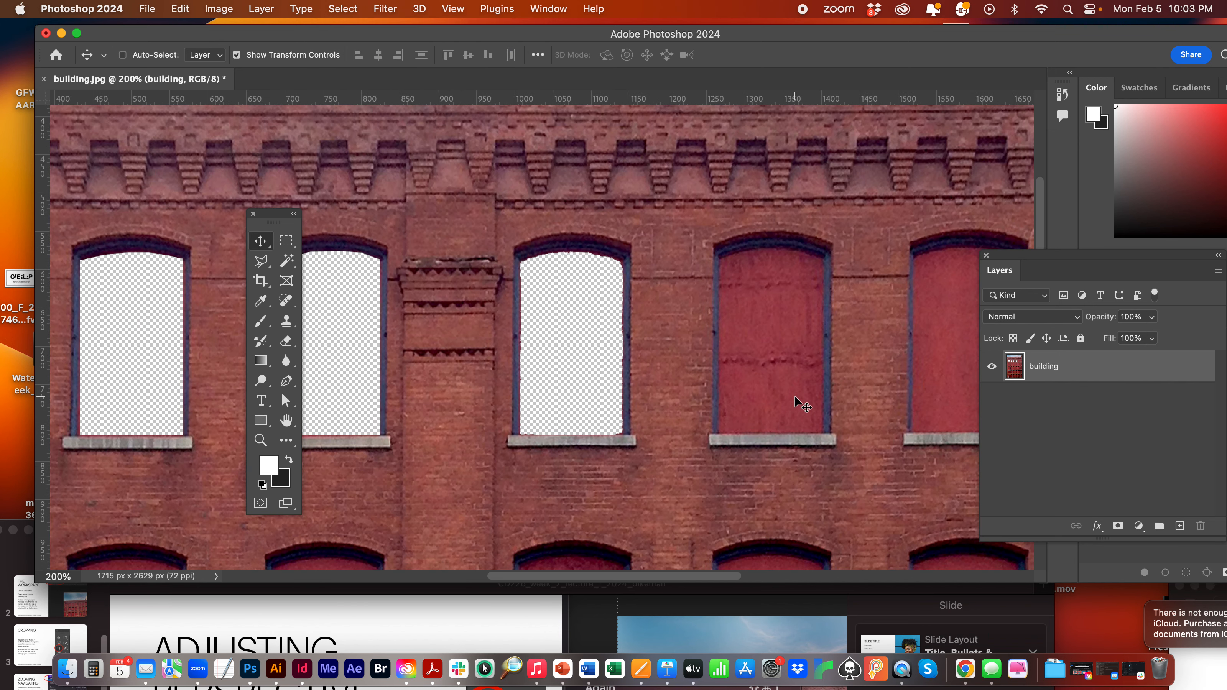